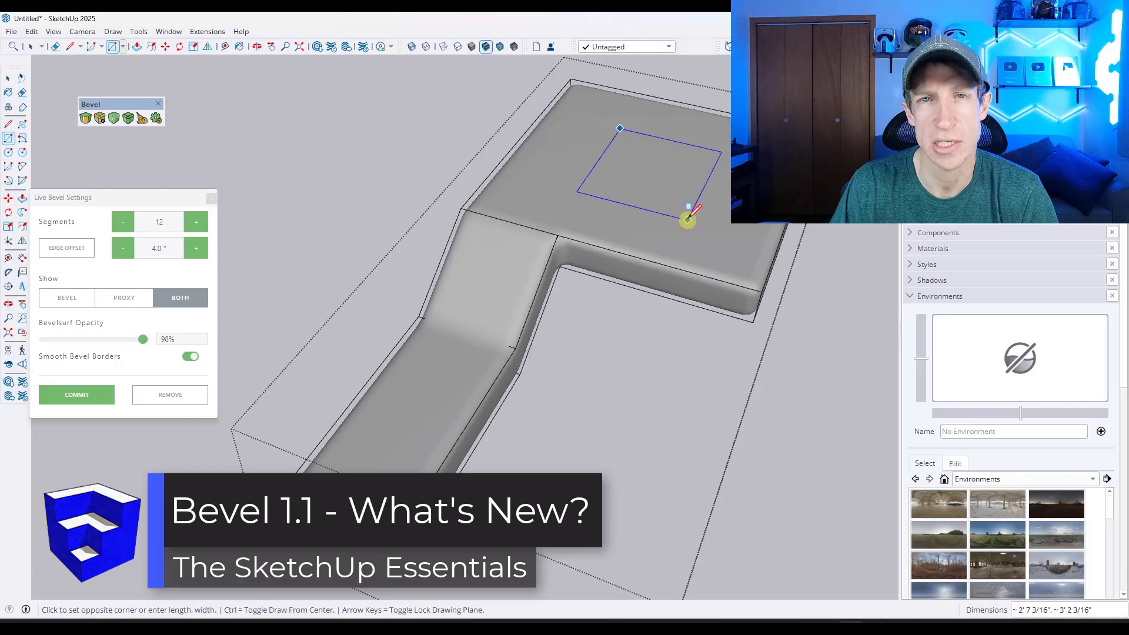
left_click(675, 184)
left_click(723, 300)
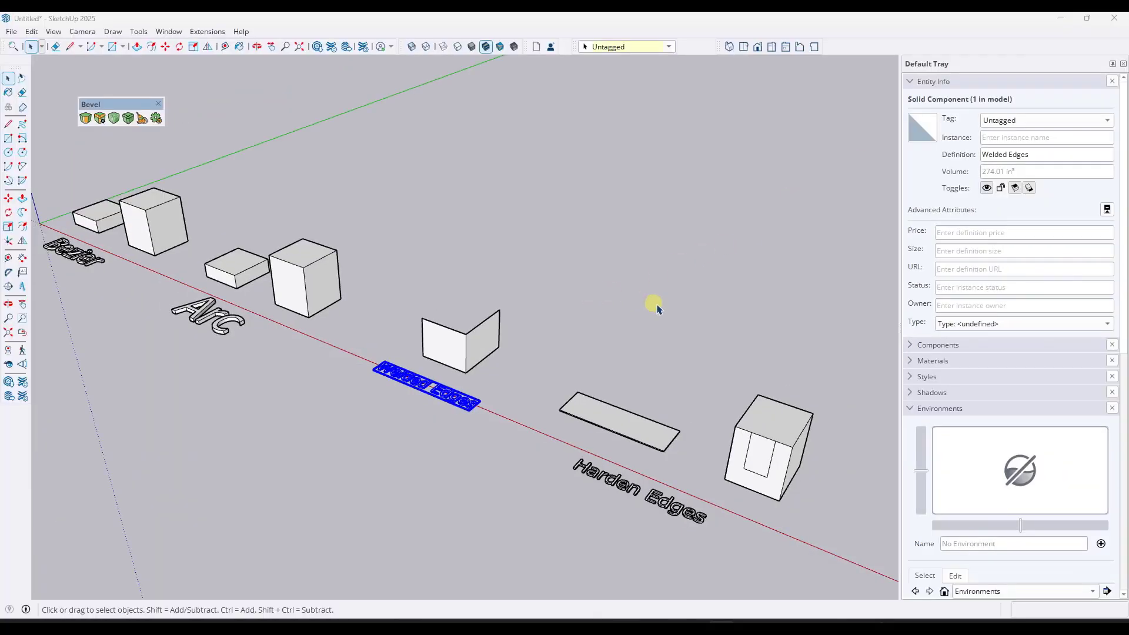
- Bevel the front vertical corner edge of the low box behind the Bezier label with 12 segments
scroll(653, 305, "down", 4)
scroll(330, 231, "up", 4)
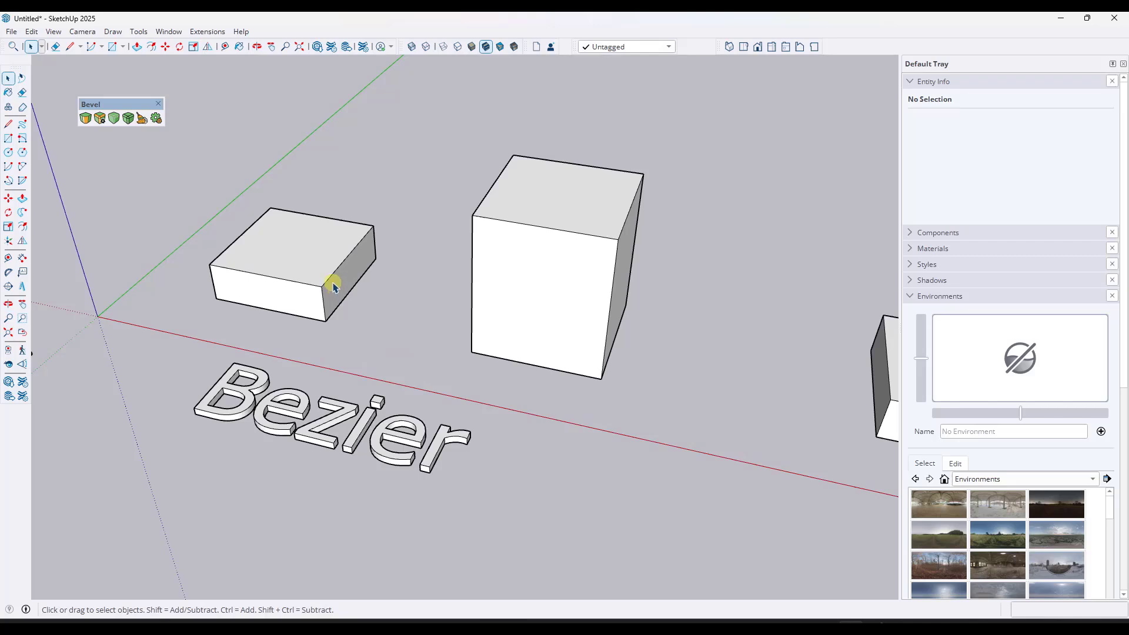
key("o")
left_click_drag(330, 284, 399, 257)
key("space")
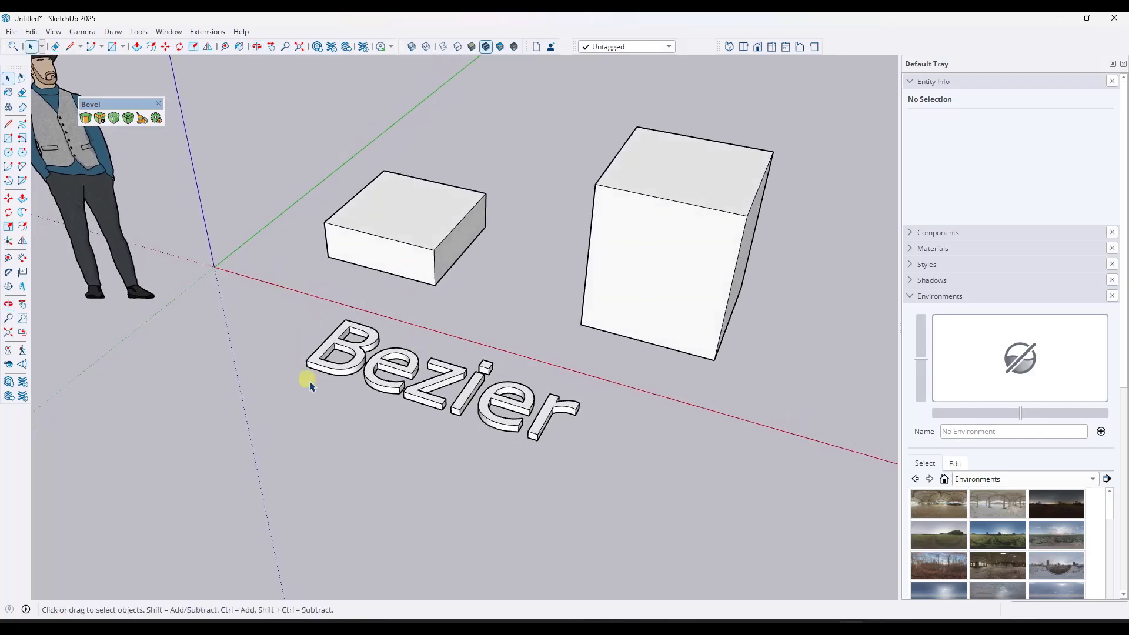
left_click(86, 119)
left_click(434, 264)
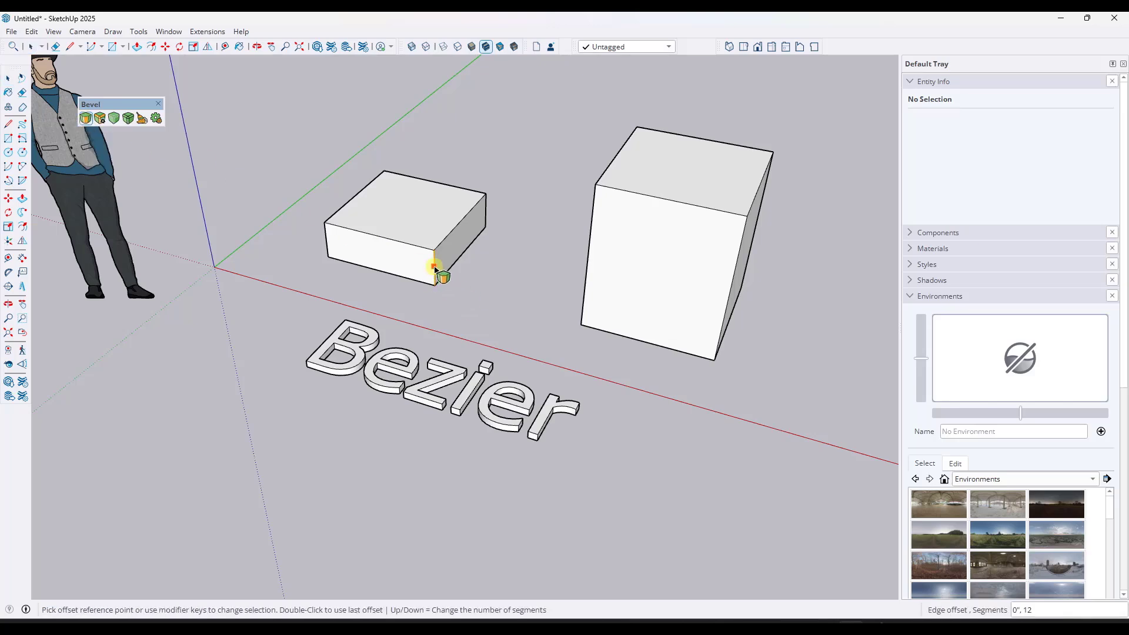
left_click(435, 267)
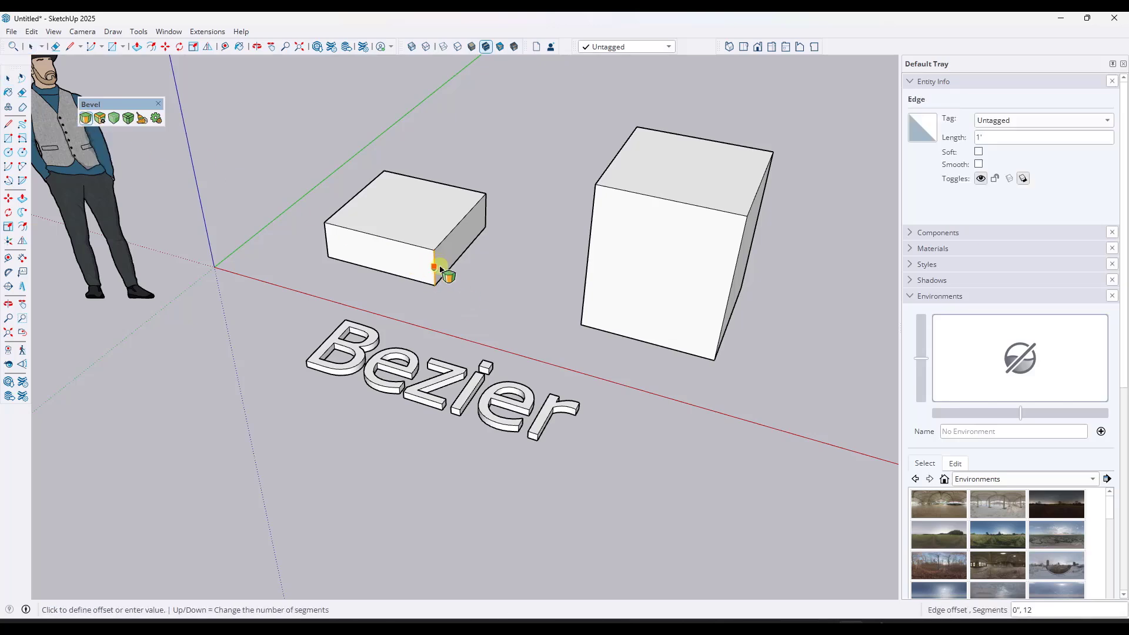
left_click(429, 270)
key("Return")
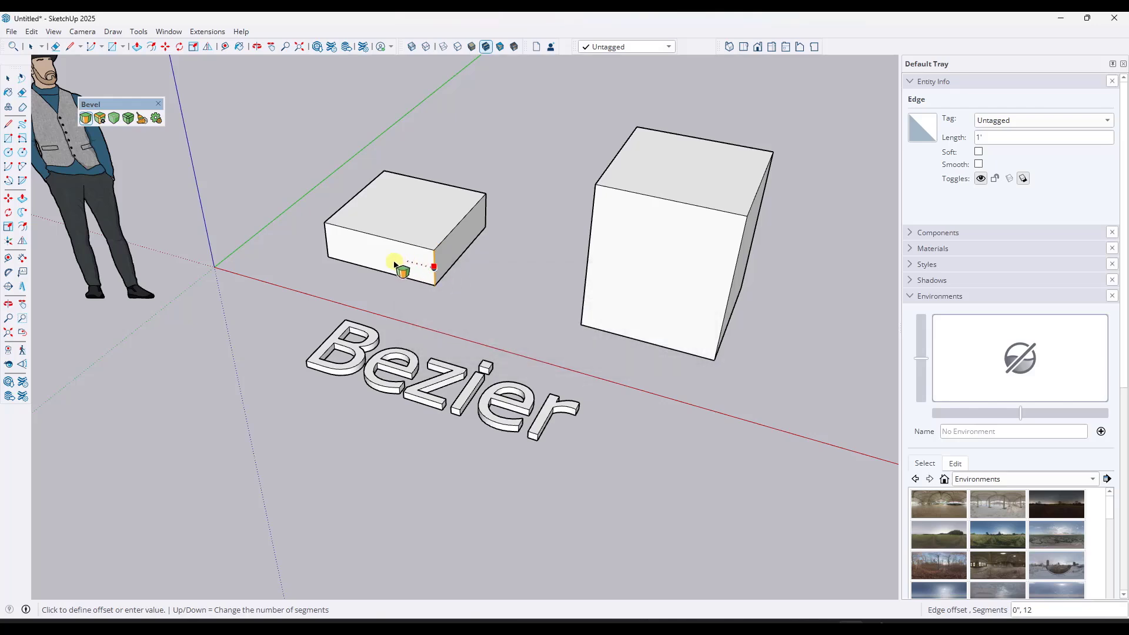
left_click(464, 250)
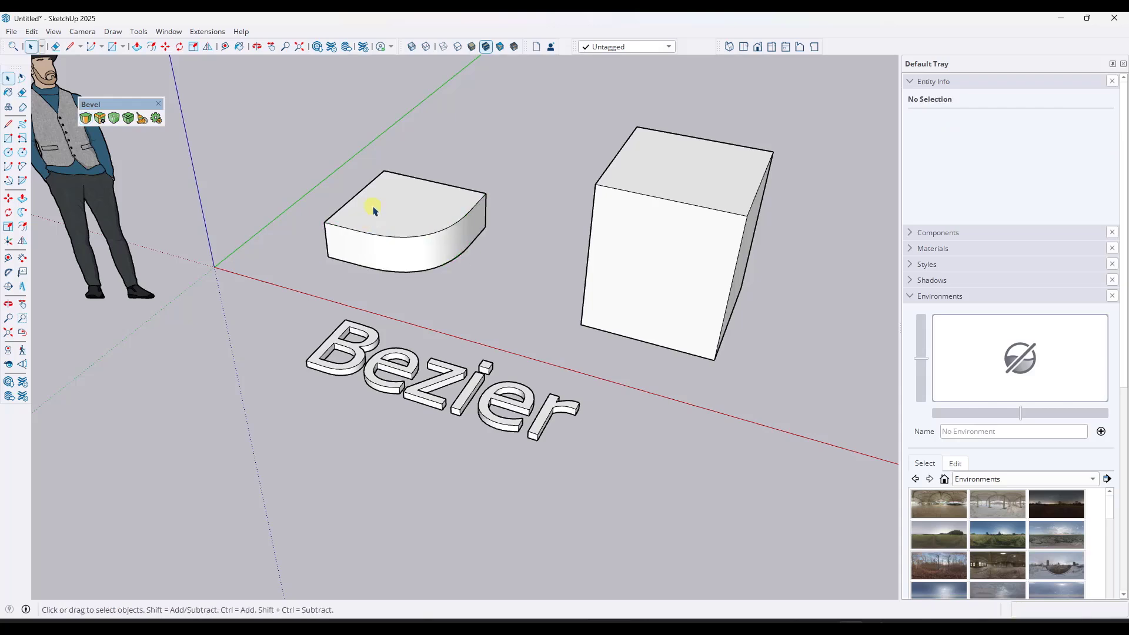
- Select the low Bezier box's rounded top edge and inspect its entity properties, then clear the selection
middle_click_drag(373, 206, 403, 272)
left_click(421, 252)
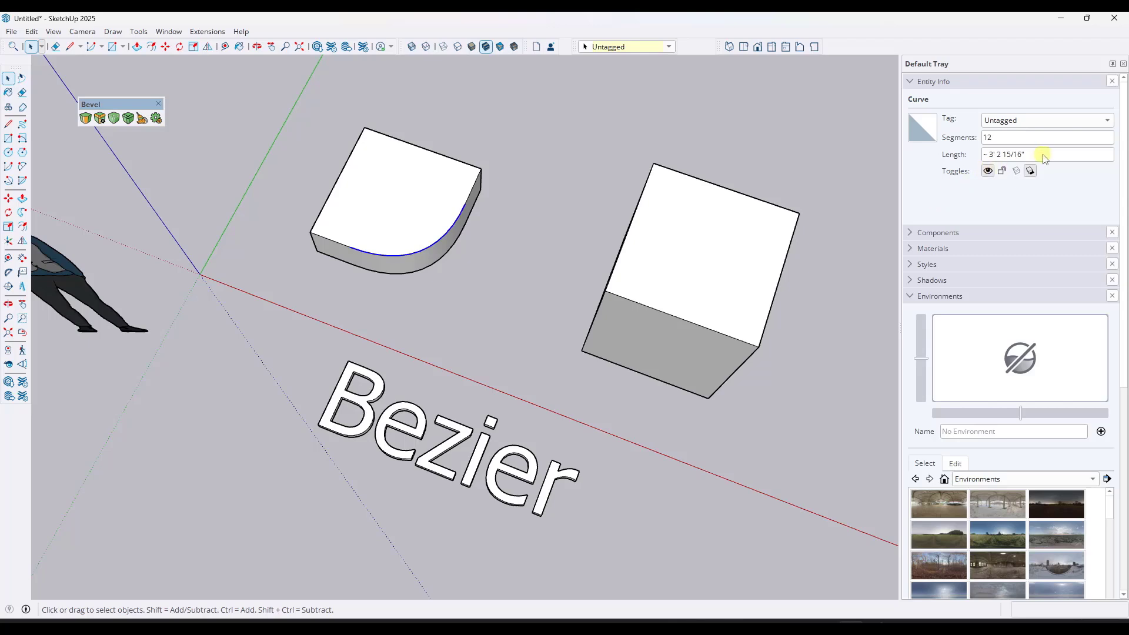
left_click(453, 290)
- Bevel the front top edge of the tall Bezier box with 12 segments and select its curved side edge
middle_click_drag(650, 323, 519, 219)
left_click(86, 118)
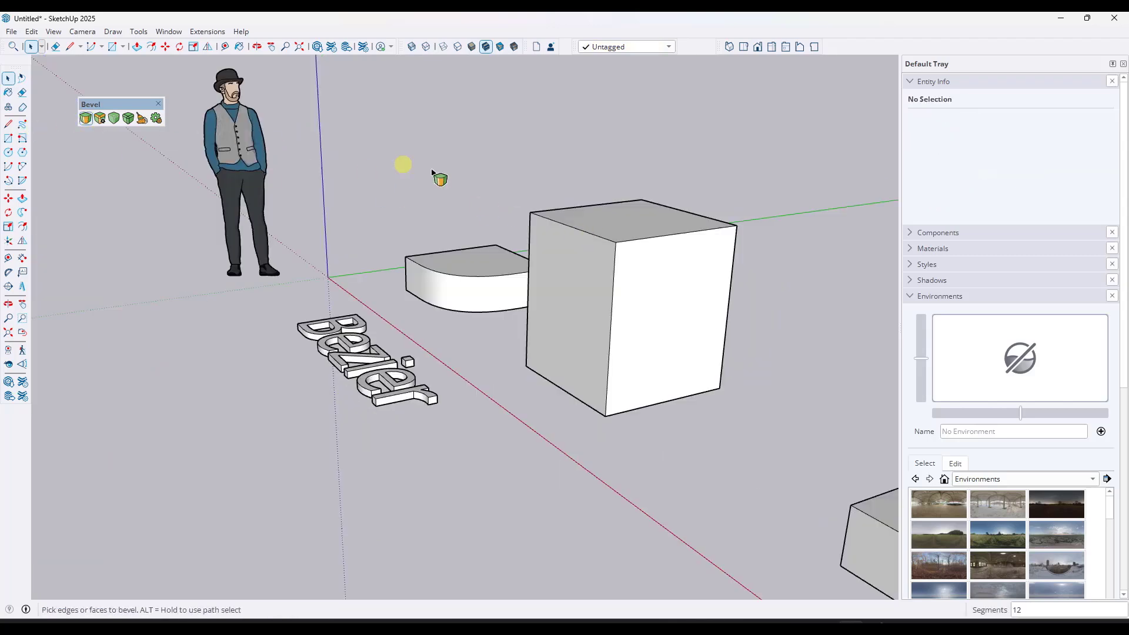
left_click(560, 224)
left_click(561, 225)
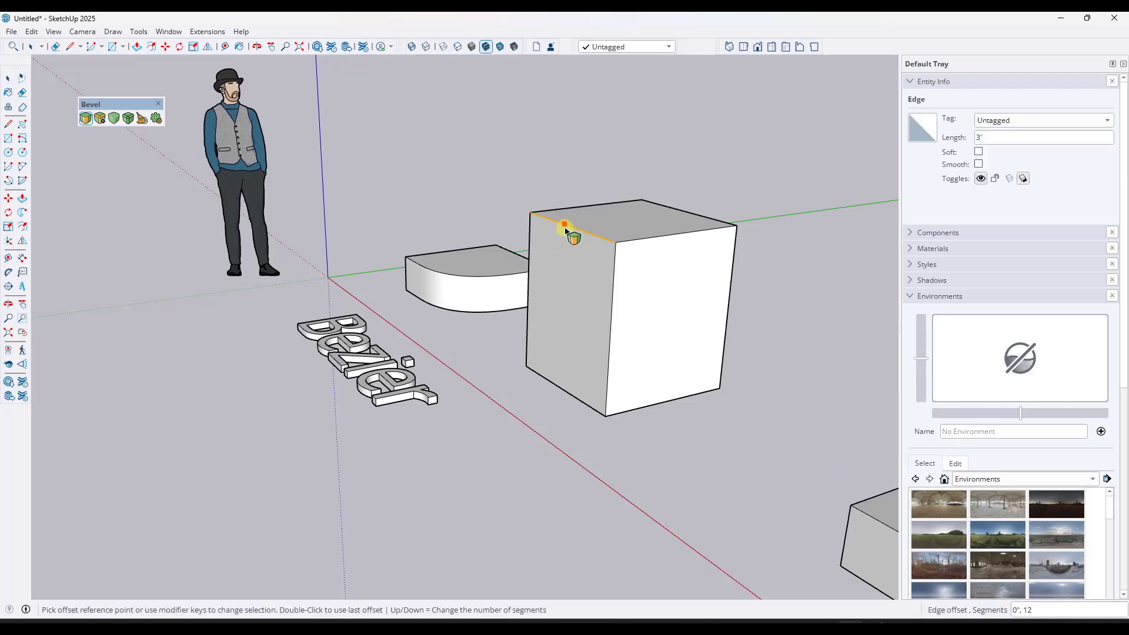
left_click(565, 224)
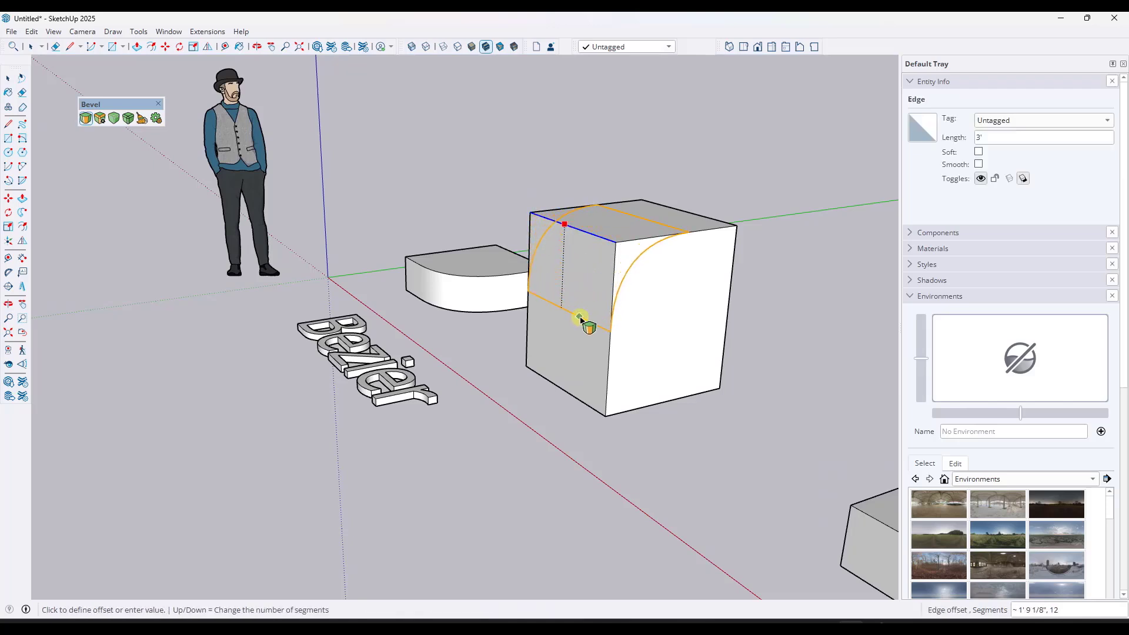
left_click(580, 318)
key("space")
left_click(635, 266)
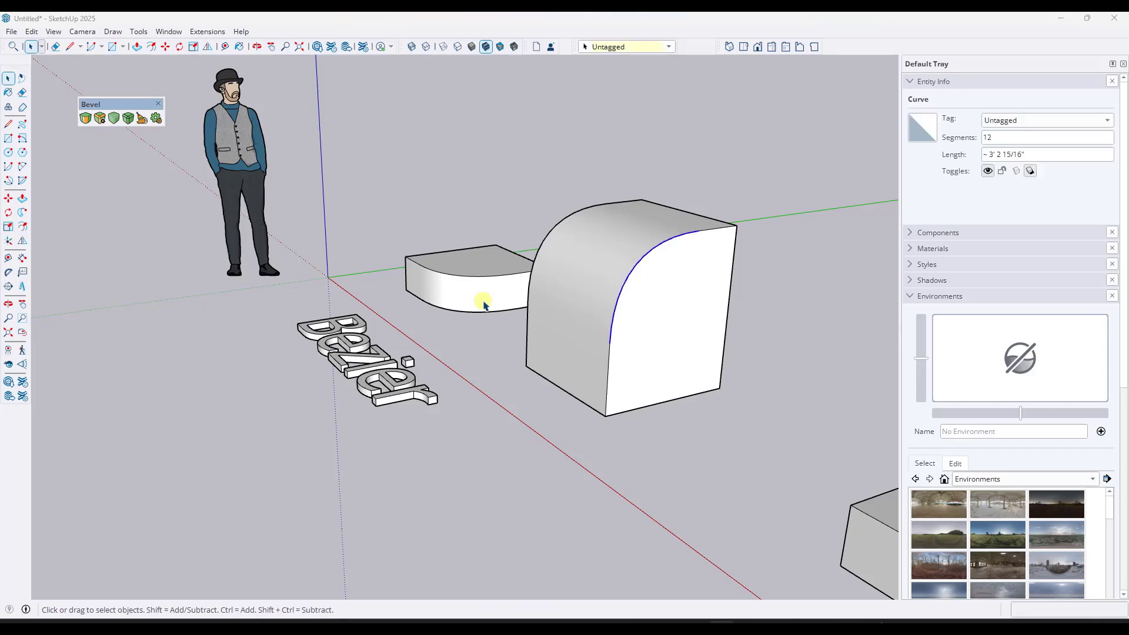
middle_click_drag(484, 304, 627, 311)
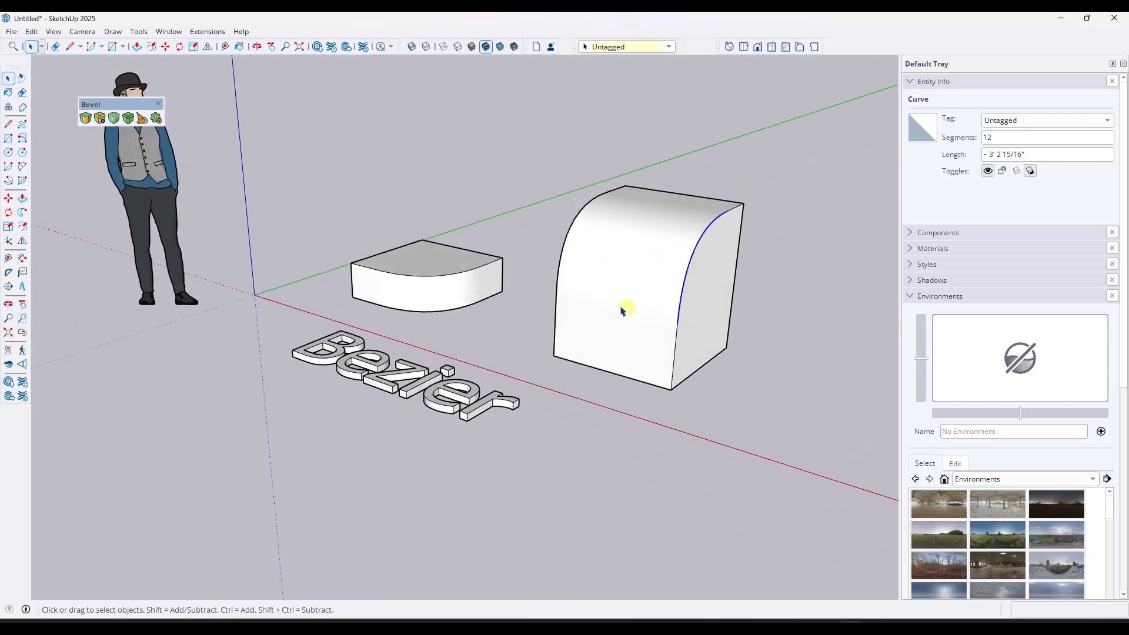
- Set the rounding type in the Bevel preferences to Arc and close the preferences
scroll(335, 231, "down", 5)
scroll(625, 275, "up", 5)
middle_click_drag(624, 274, 661, 322)
left_click(157, 118)
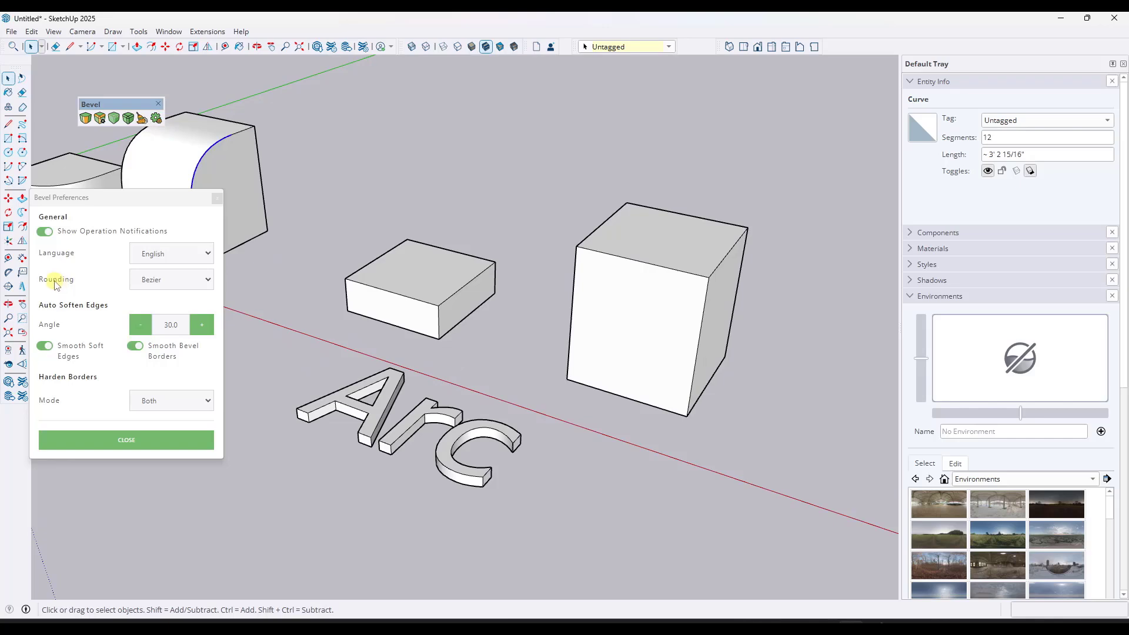
left_click(169, 285)
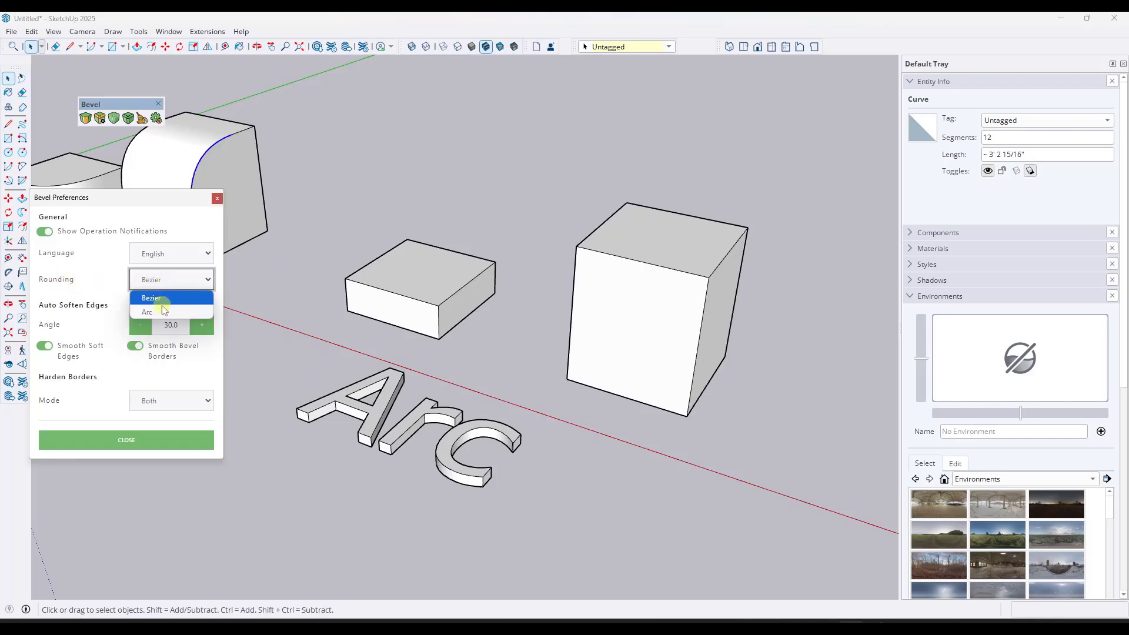
left_click(160, 313)
middle_click_drag(333, 212, 274, 259)
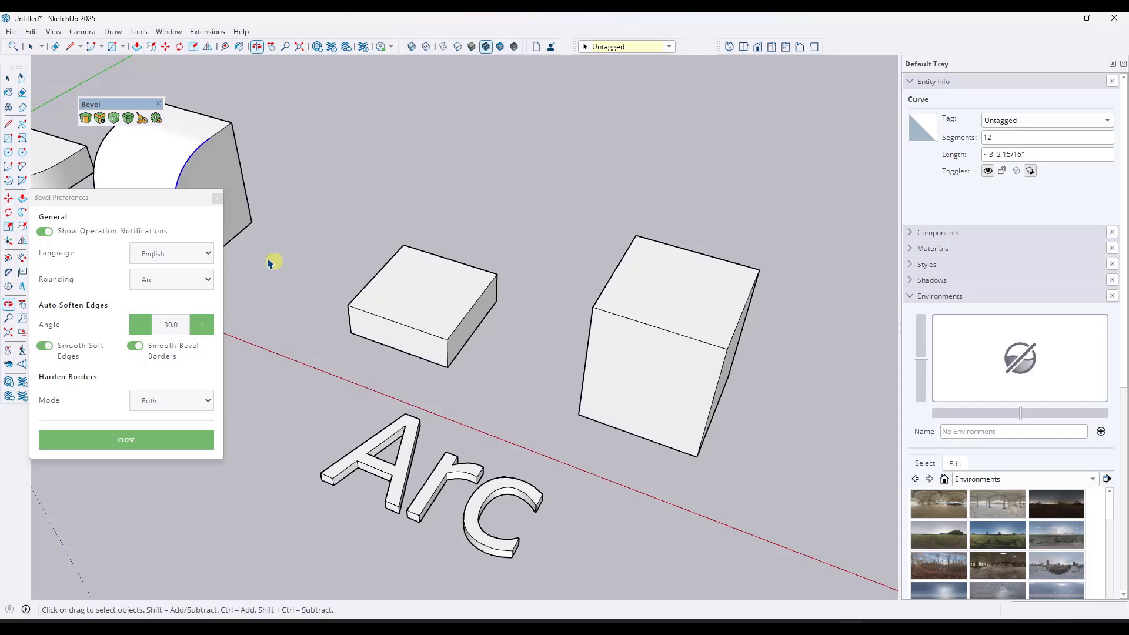
left_click(217, 199)
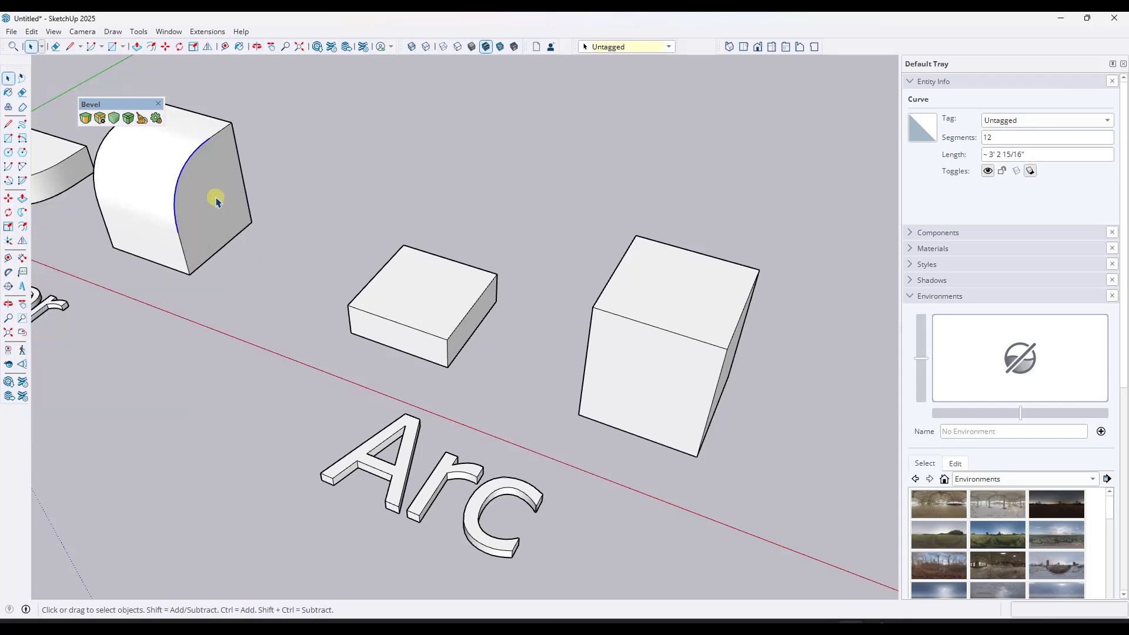
- Bevel the front vertical corner edge of the low box behind the Arc label with a 2' radius and 12 segments
left_click(264, 359)
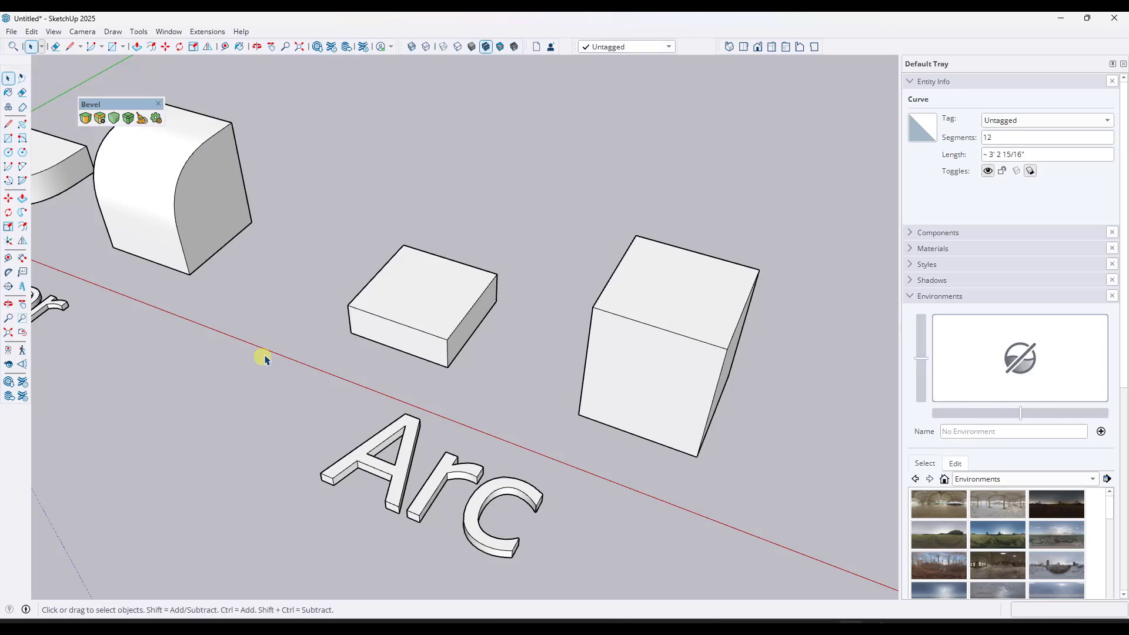
left_click(446, 351)
left_click(86, 118)
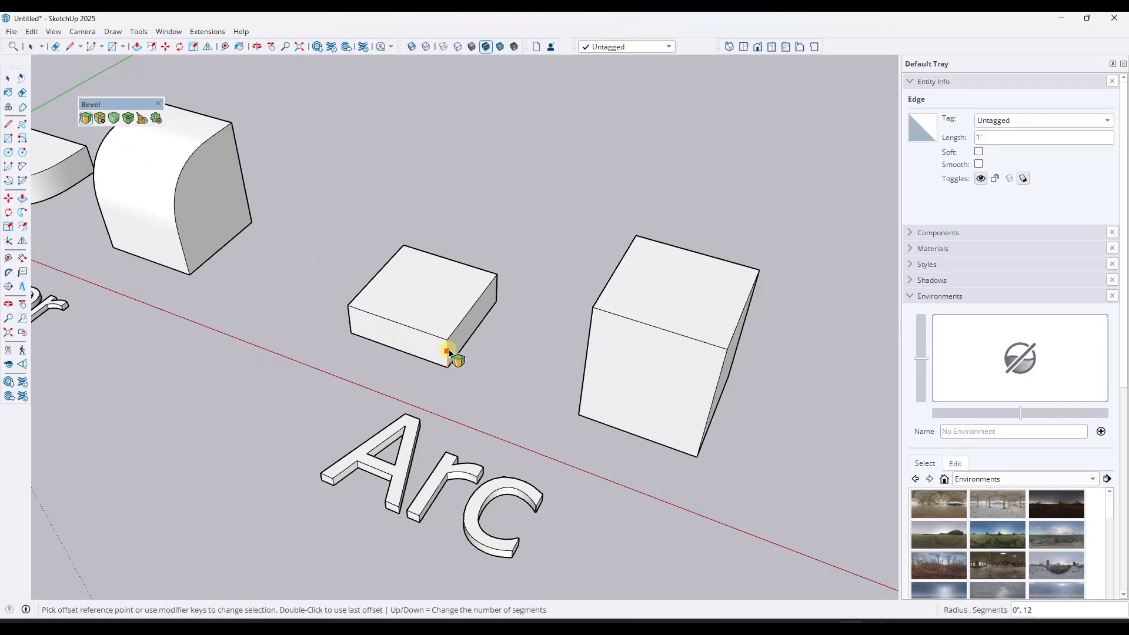
left_click(446, 351)
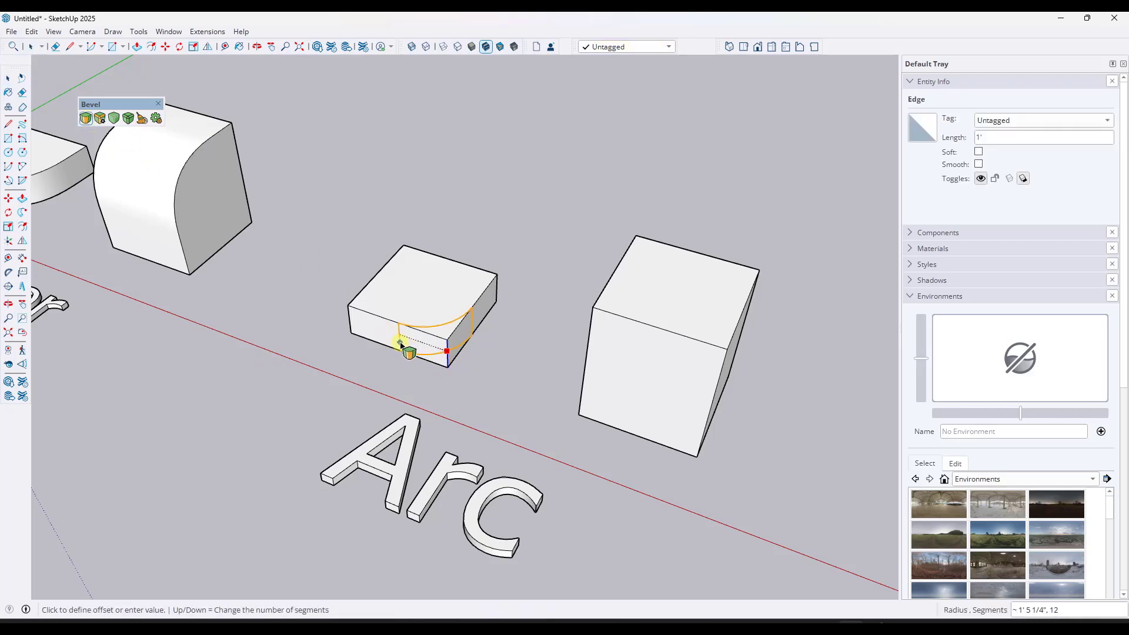
left_click(401, 345)
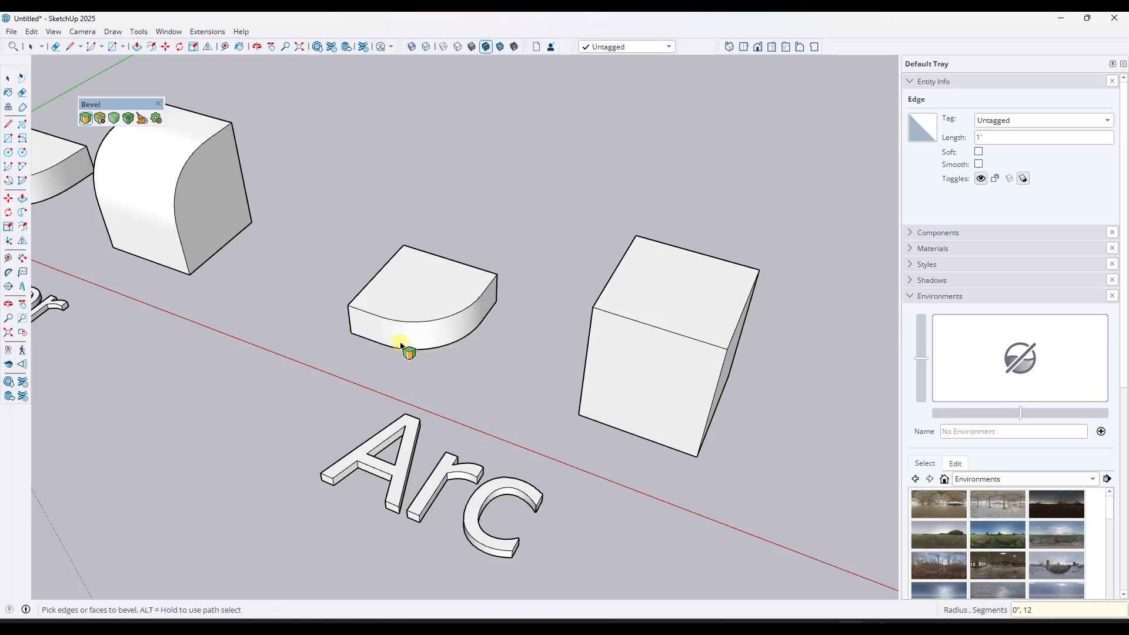
- Compare the entity properties of the low Arc box's rounded edge with those of the tall Bezier box's curved edge
left_click(433, 322)
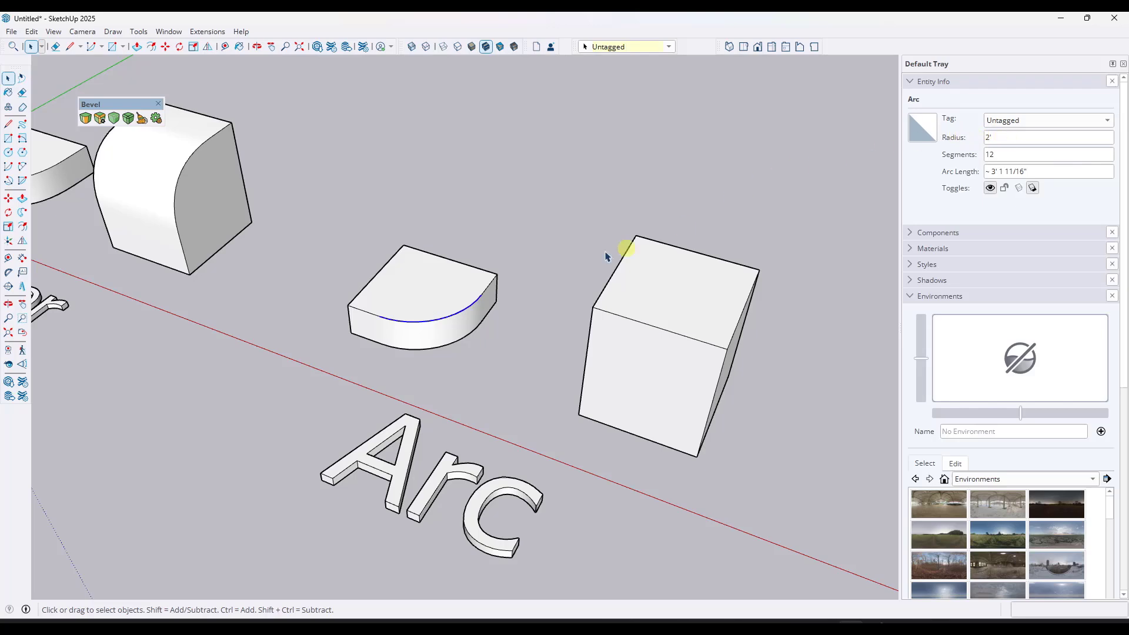
left_click(185, 171)
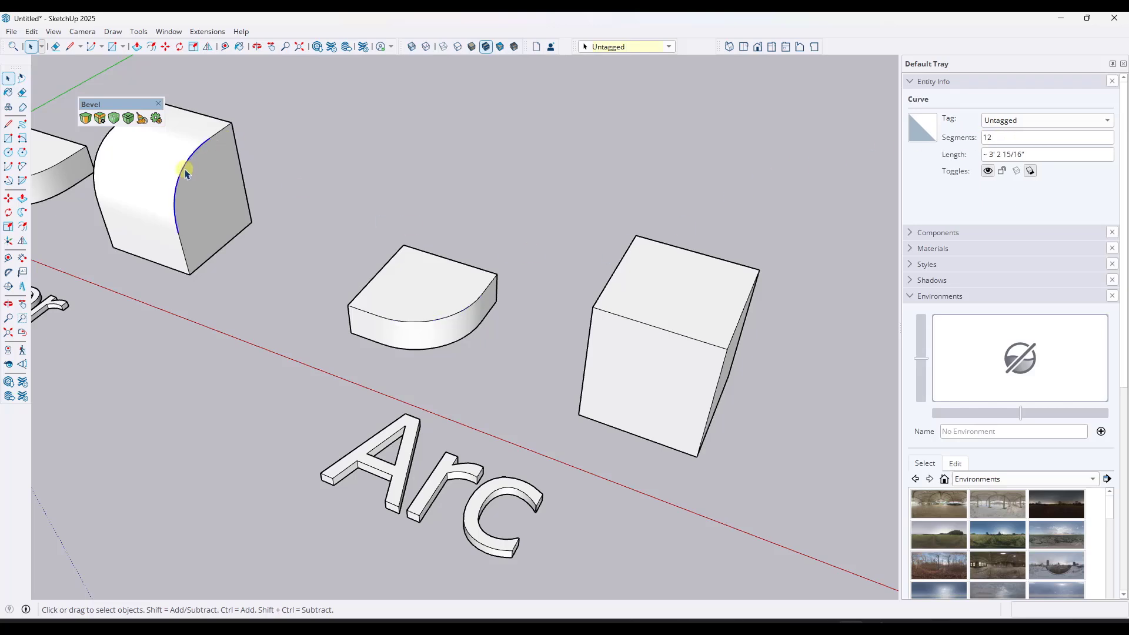
left_click(434, 323)
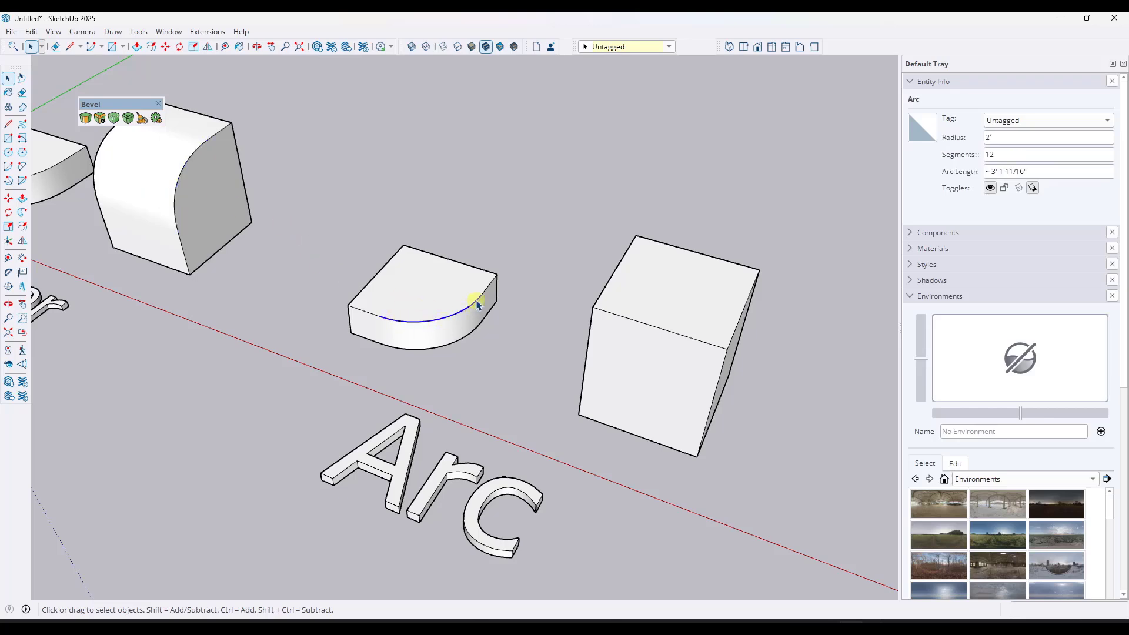
left_click(188, 165)
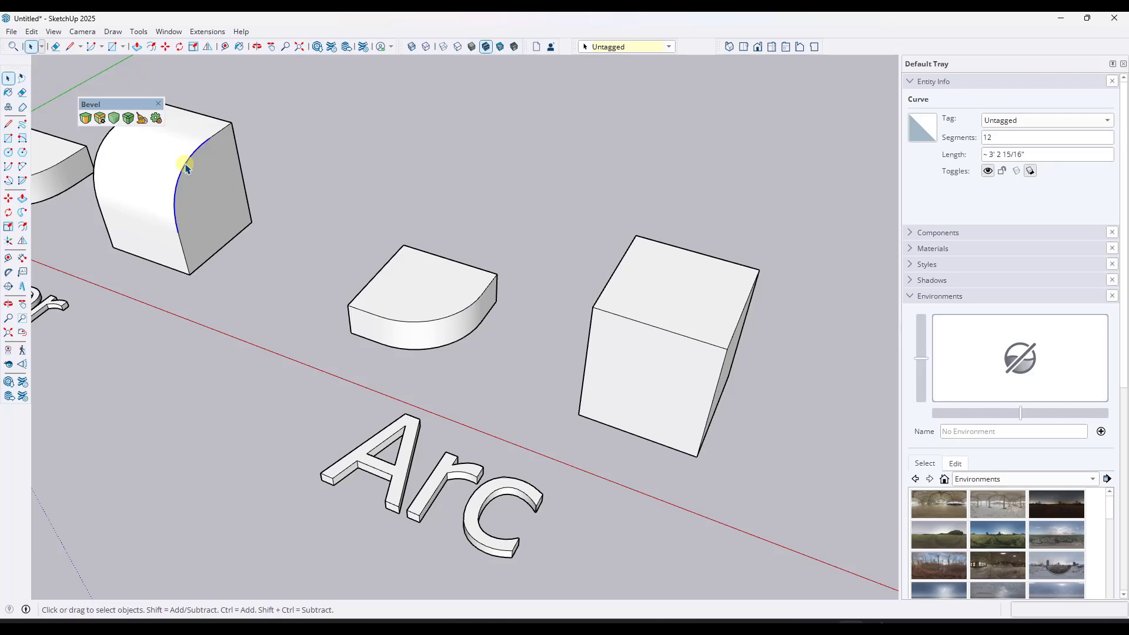
left_click(434, 322)
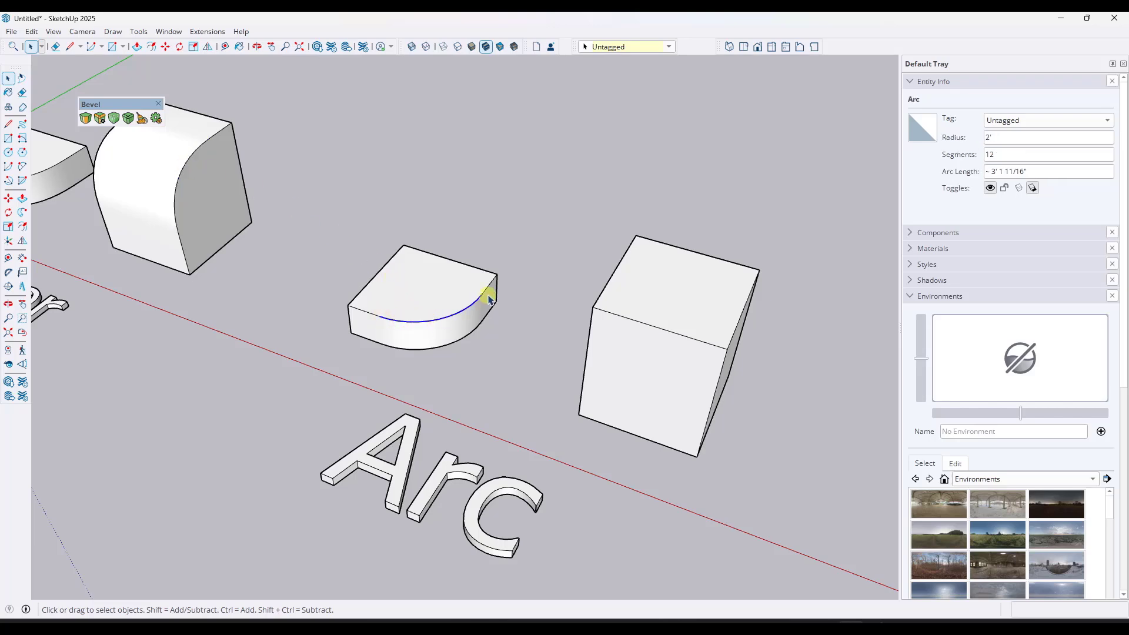
- Bevel the front top edge of the tall box behind the Arc label with a 2' radius and 12 segments
scroll(310, 261, "down", 4)
scroll(559, 313, "up", 4)
middle_click_drag(559, 312, 487, 198)
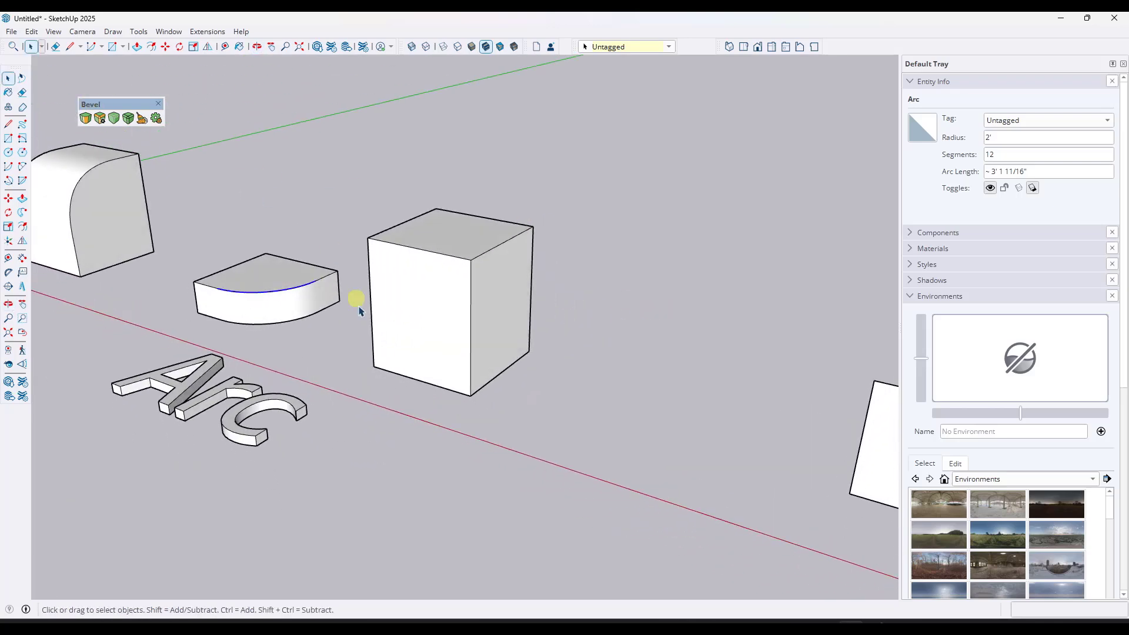
left_click(86, 118)
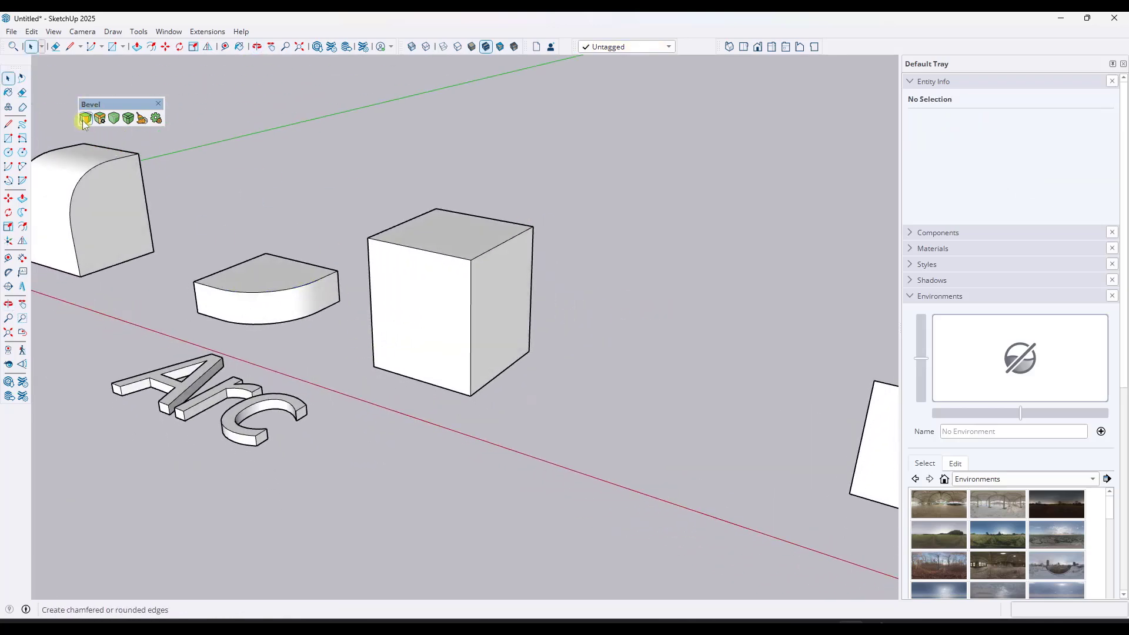
left_click(421, 255)
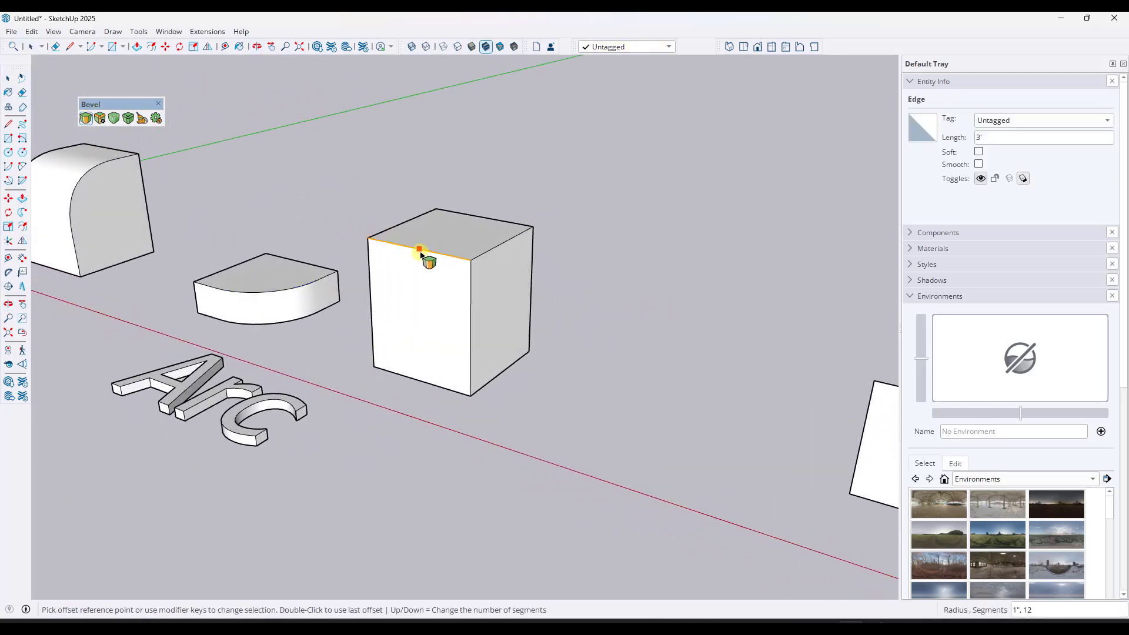
left_click(421, 291)
key("space")
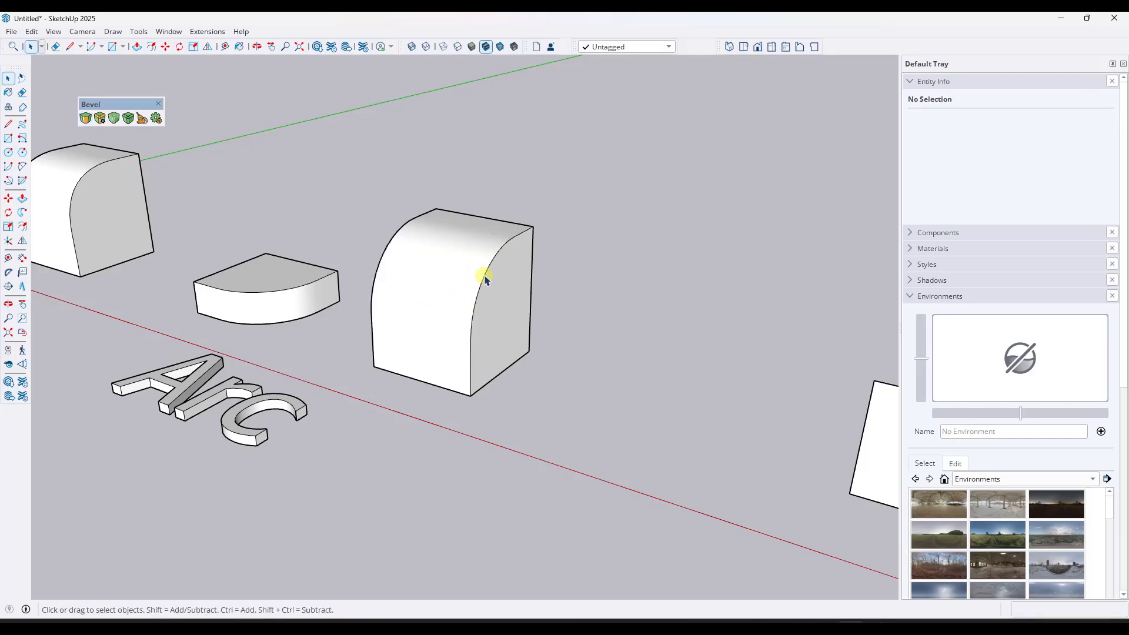
- Set the radius of the tall Arc box's curved side edge to 1' 6"
left_click(485, 281)
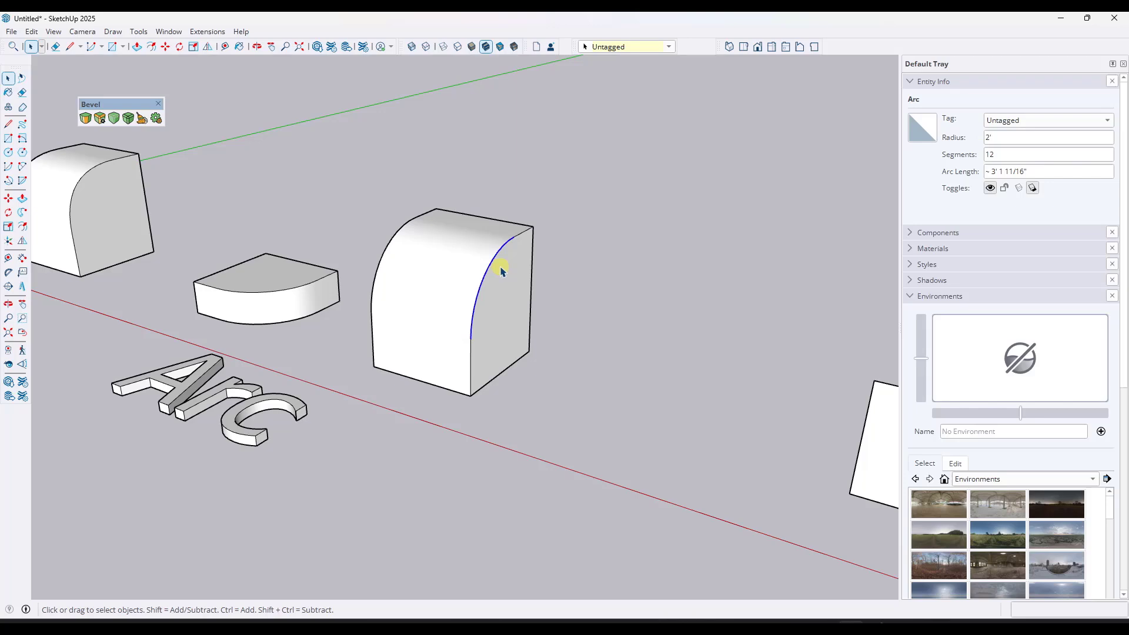
middle_click_drag(411, 272, 383, 269)
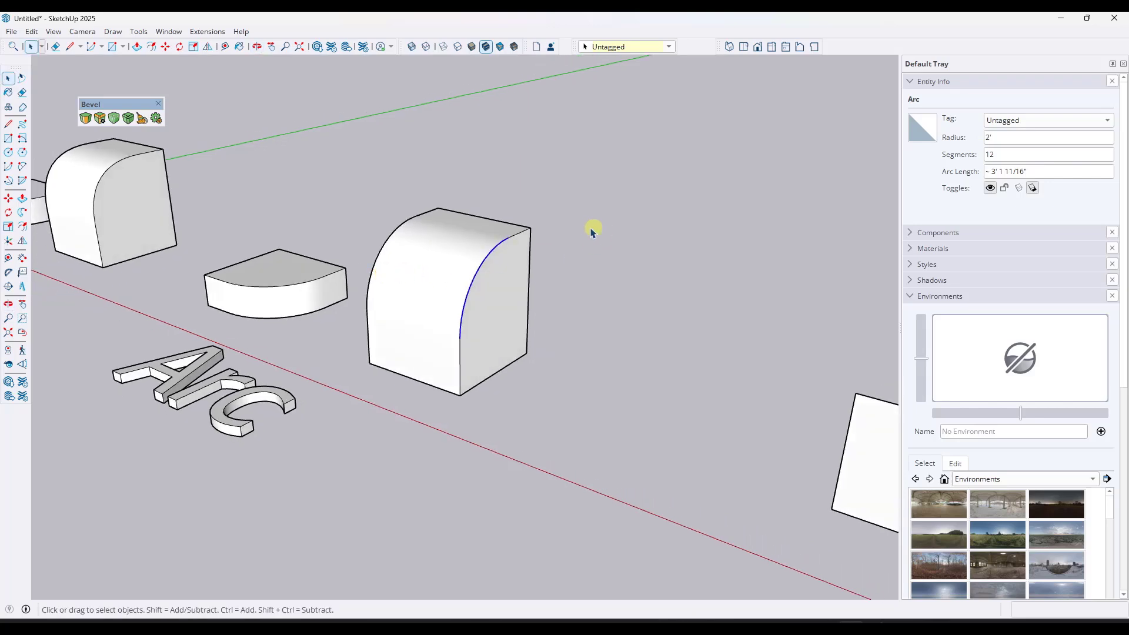
left_click_drag(1015, 139, 970, 139)
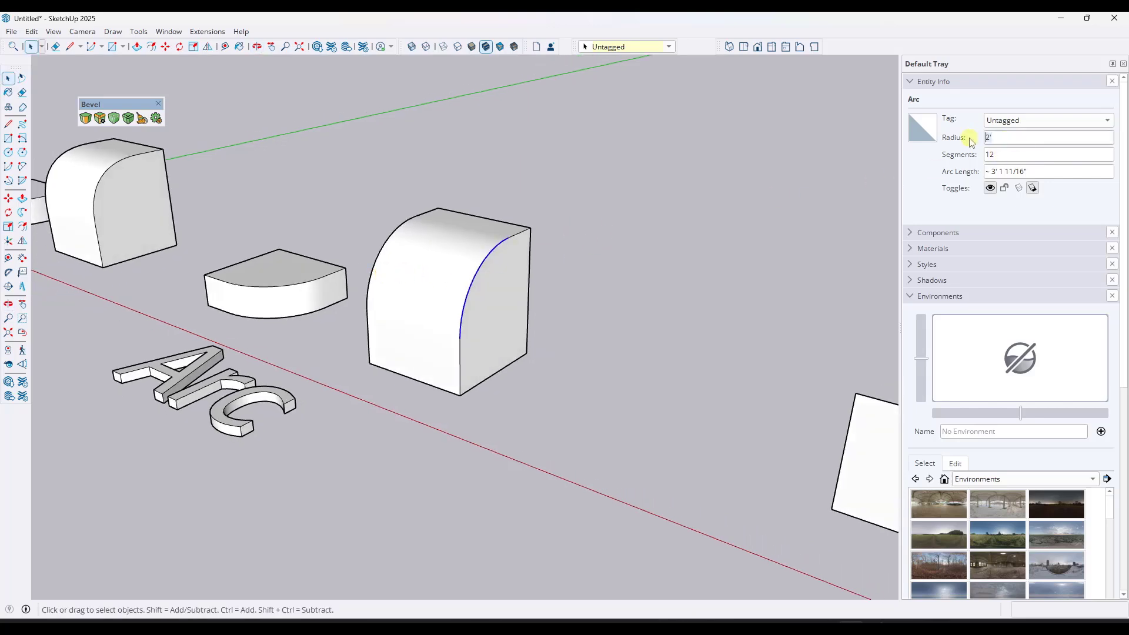
type("1' 6\"")
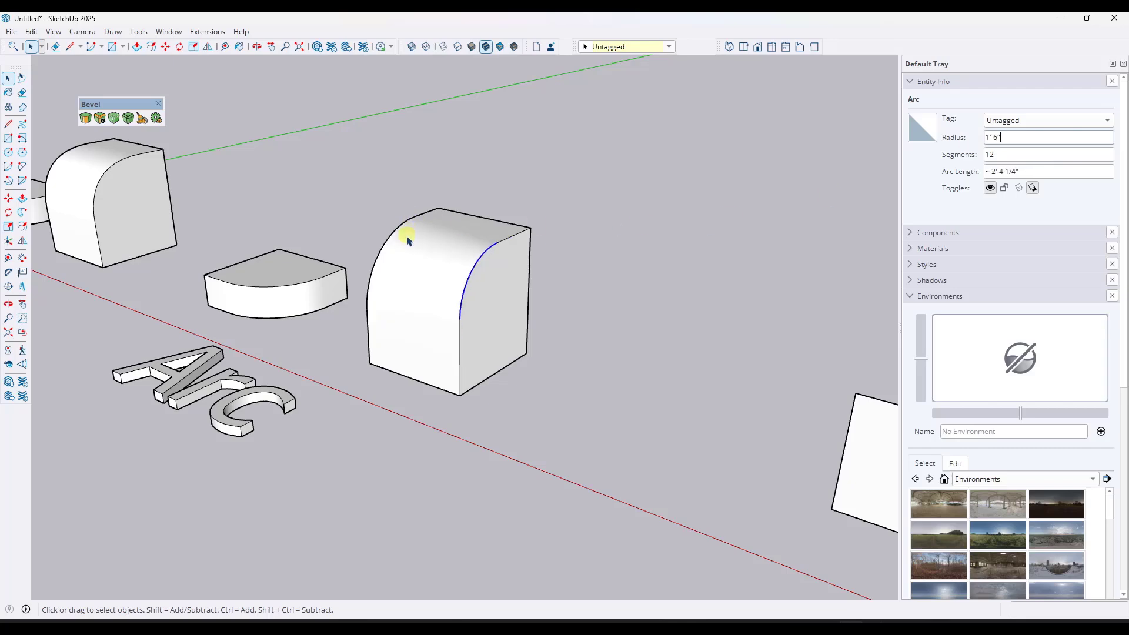
- Toggle the display of hidden geometry to inspect the segment lines on the tall Arc box's curved face, one side edge edited
left_click(54, 31)
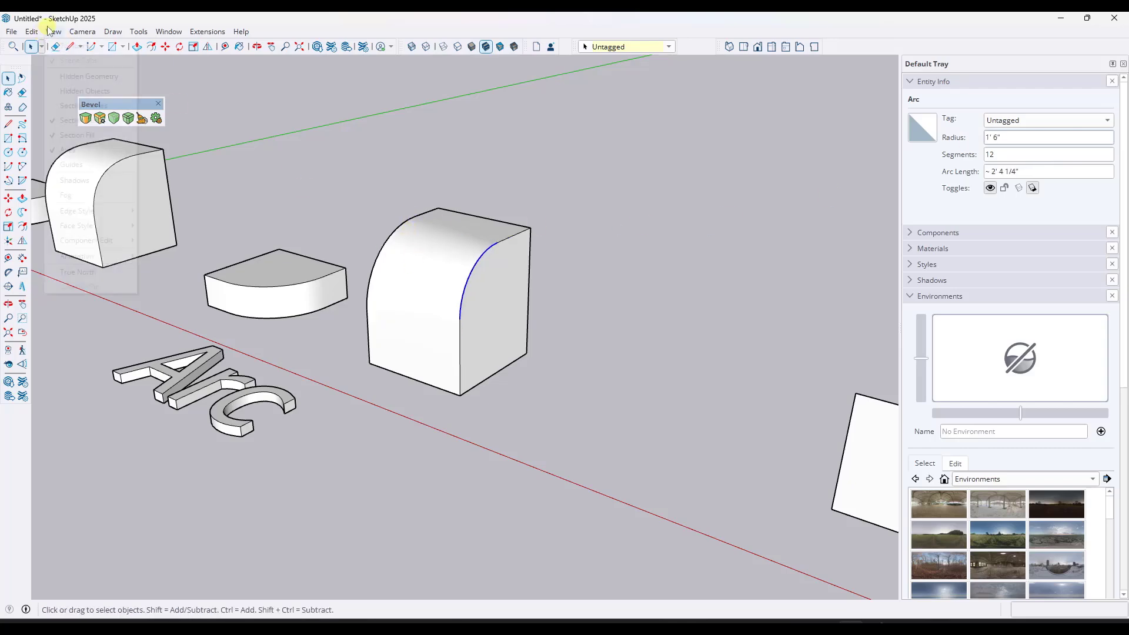
left_click(69, 85)
middle_click_drag(353, 253, 553, 247)
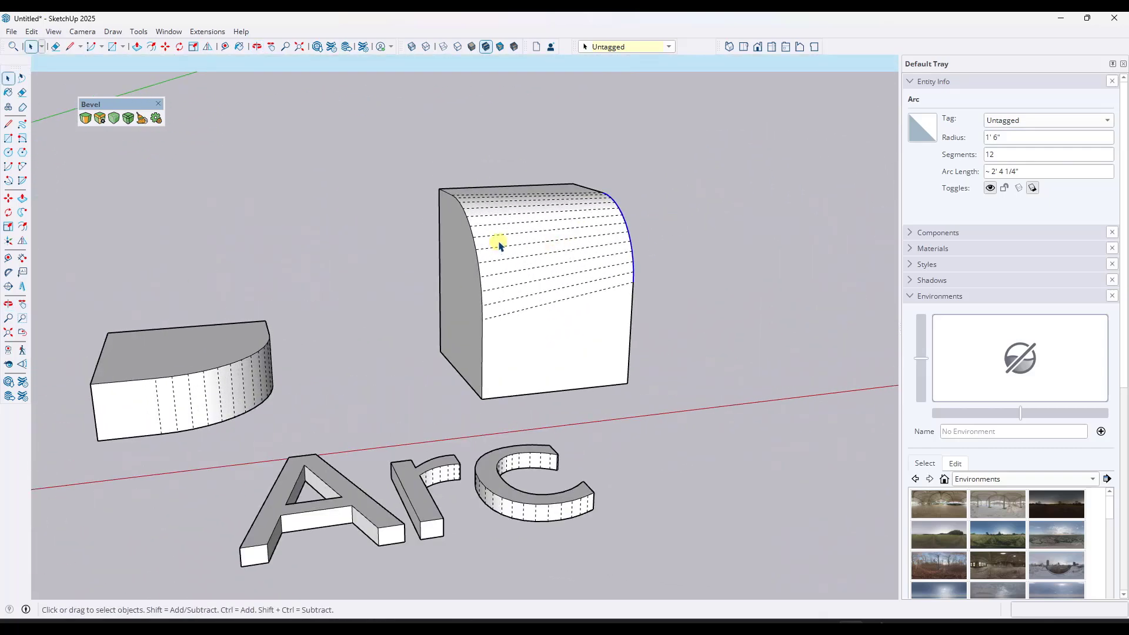
middle_click_drag(499, 243, 529, 244)
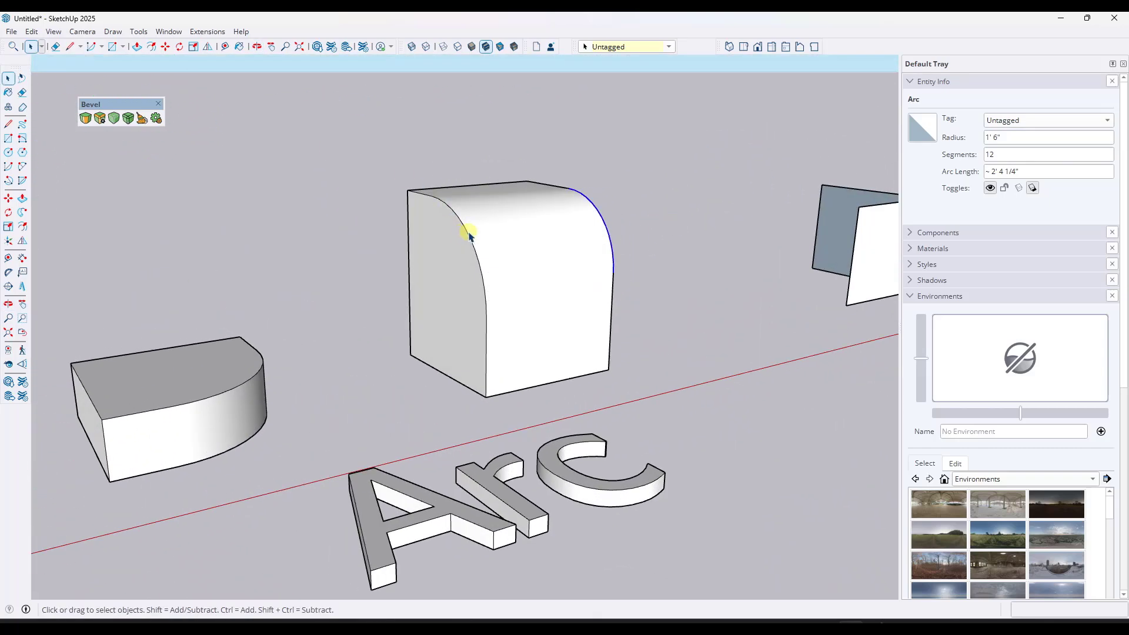
- Set the radius of the curved edge on the opposite side of the tall Arc box to 1' 6"
left_click(469, 235)
type("18")
key("Return")
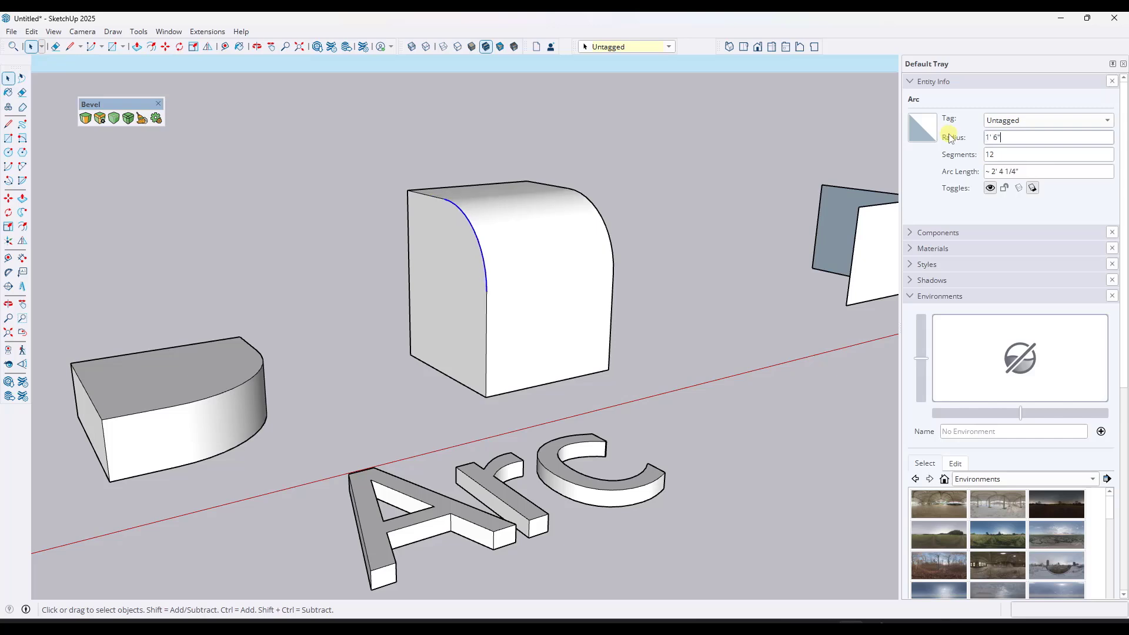
- Show hidden geometry to compare the segment lines of the rounded Arc and Bezier boxes, and turn it off again
left_click(32, 31)
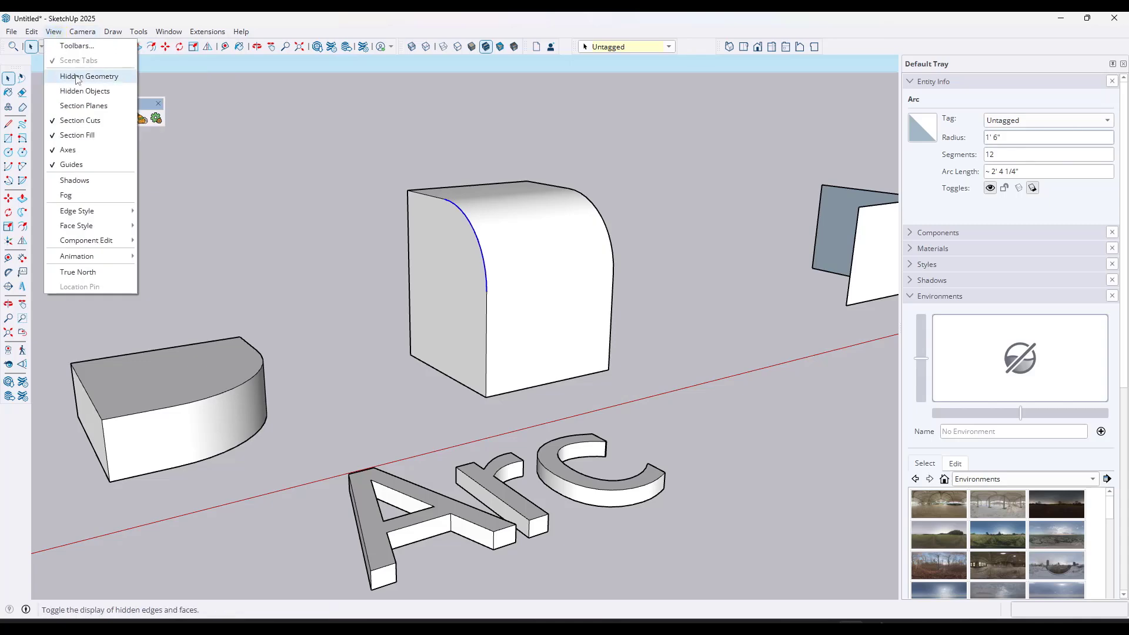
left_click(70, 77)
middle_click_drag(504, 248, 221, 304)
scroll(233, 329, "up", 3)
middle_click_drag(470, 331, 51, 315)
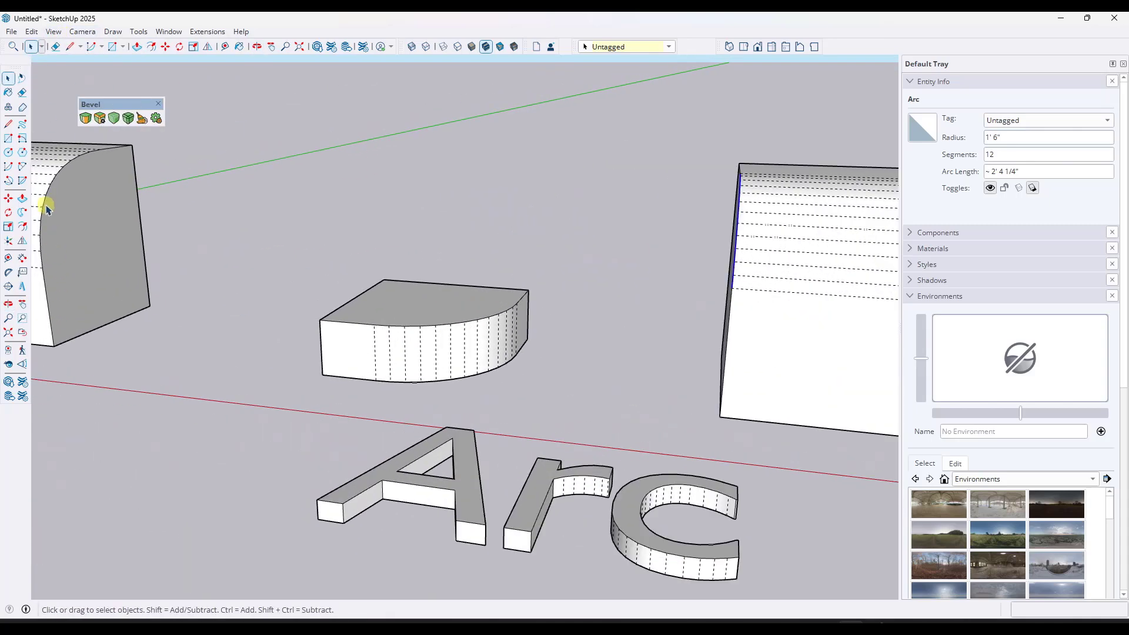
left_click(32, 31)
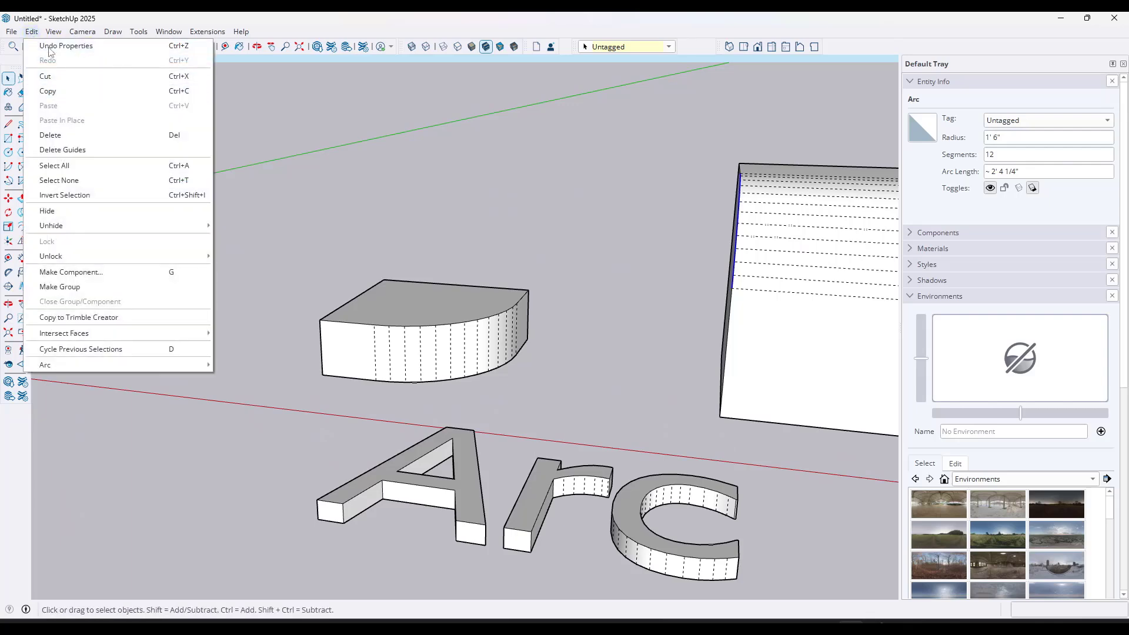
left_click(71, 77)
- Check the entity properties of the tall Bezier box's curved side edge
scroll(411, 170, "down", 3)
scroll(234, 182, "up", 5)
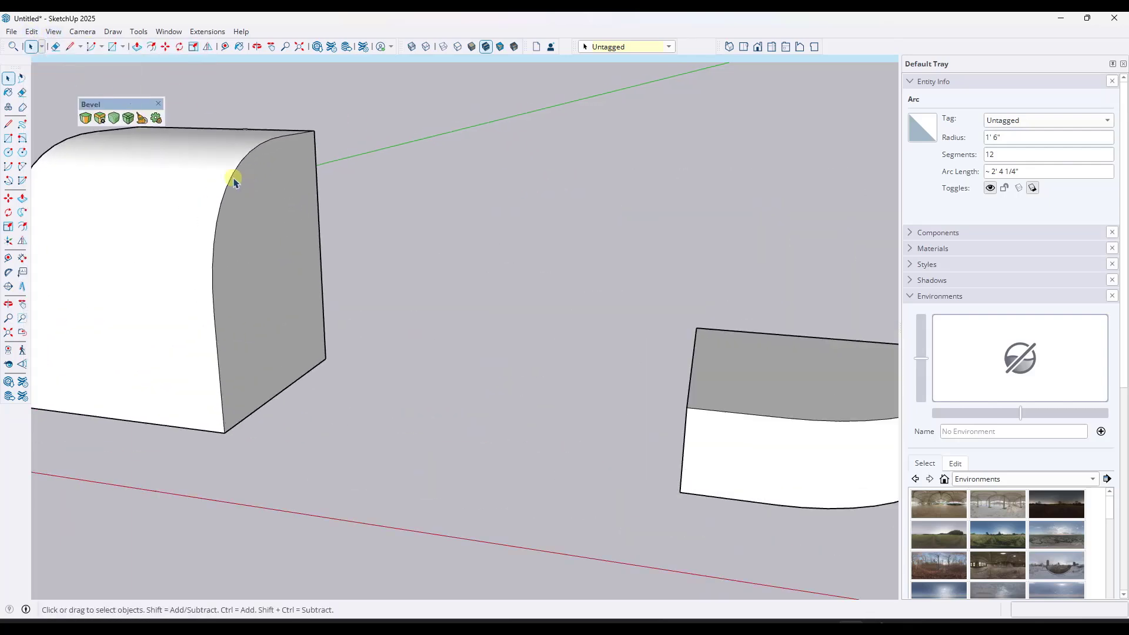
left_click(231, 179)
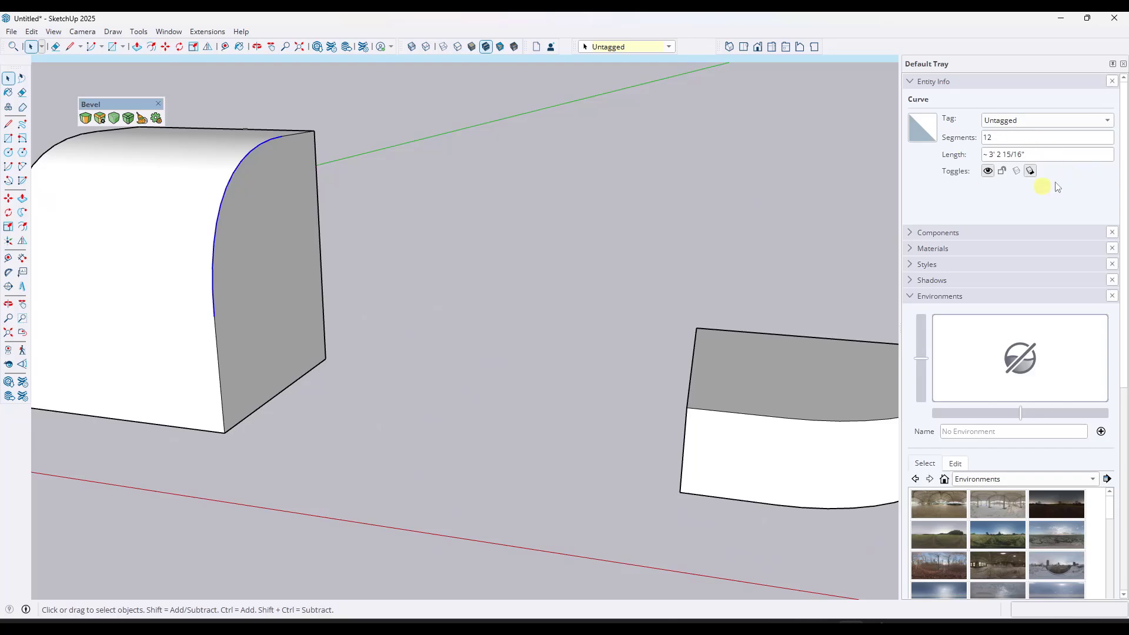
scroll(262, 143, "down", 5)
- Set the radius of the upper and lower rounded edges of the low Arc box to 1'
scroll(529, 317, "up", 4)
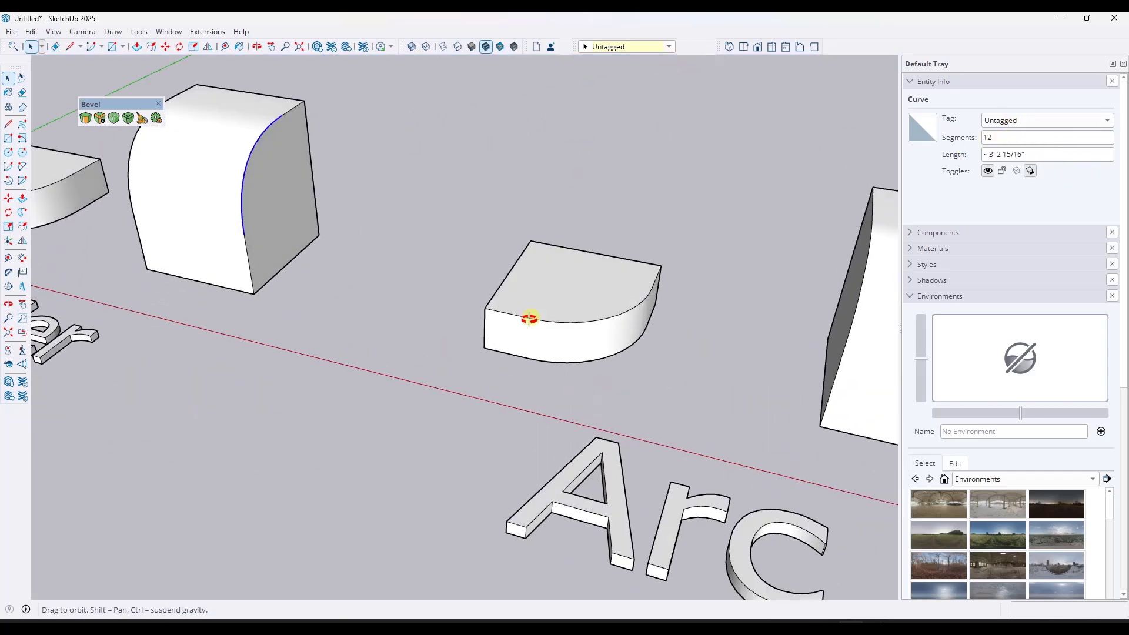
left_click(596, 339)
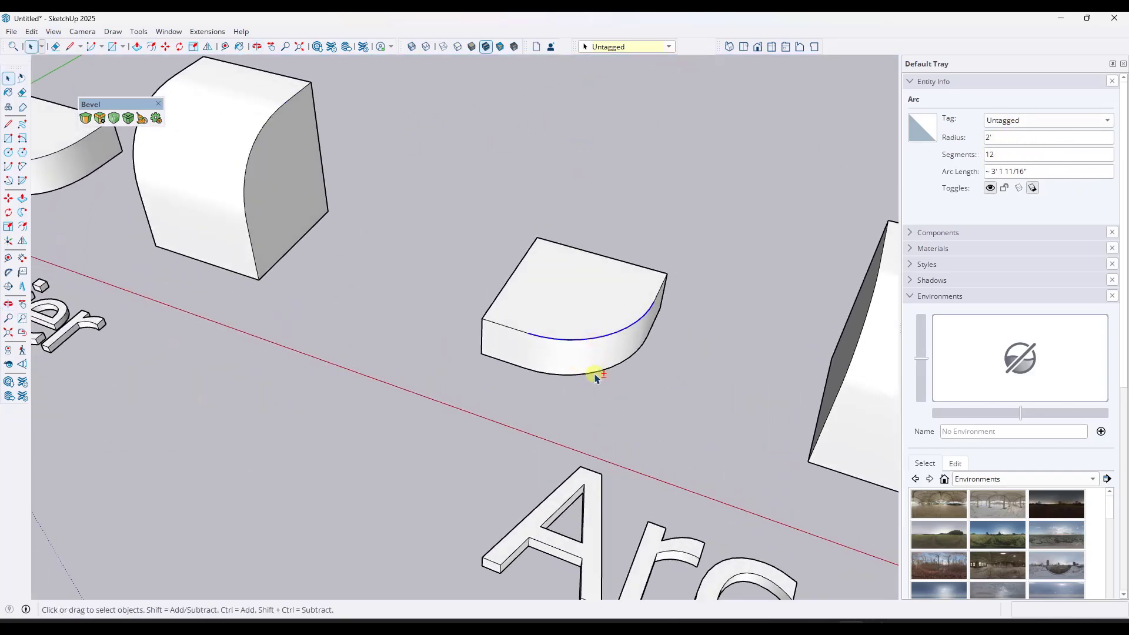
scroll(510, 300, "down", 3)
scroll(572, 294, "up", 3)
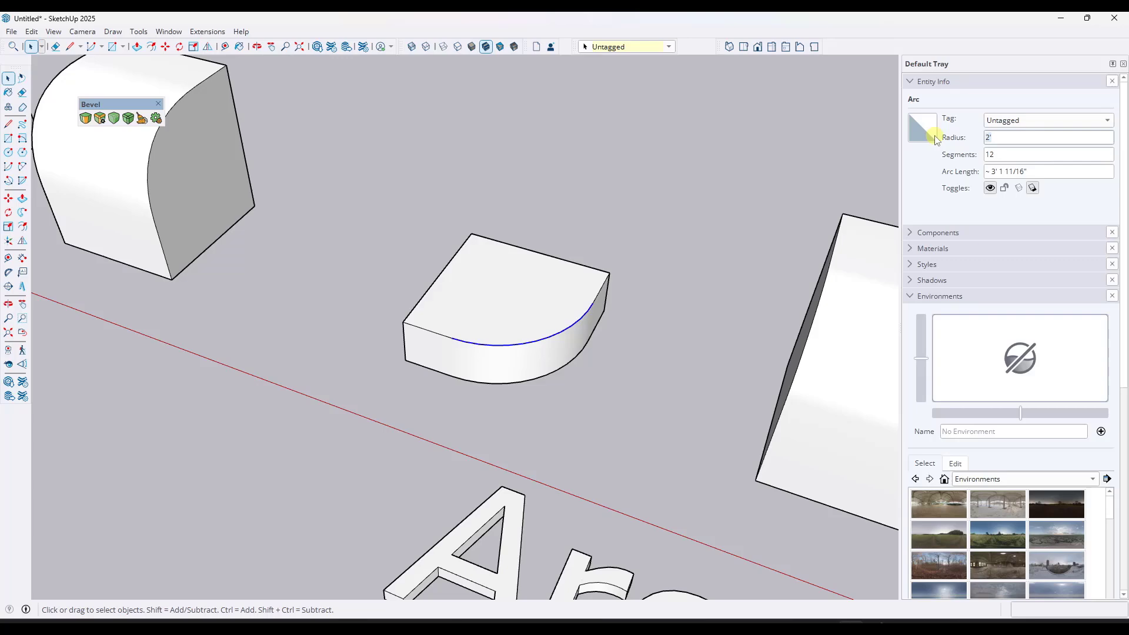
type("1'")
key("Return")
middle_click_drag(471, 418, 537, 376)
key("ctrl+z")
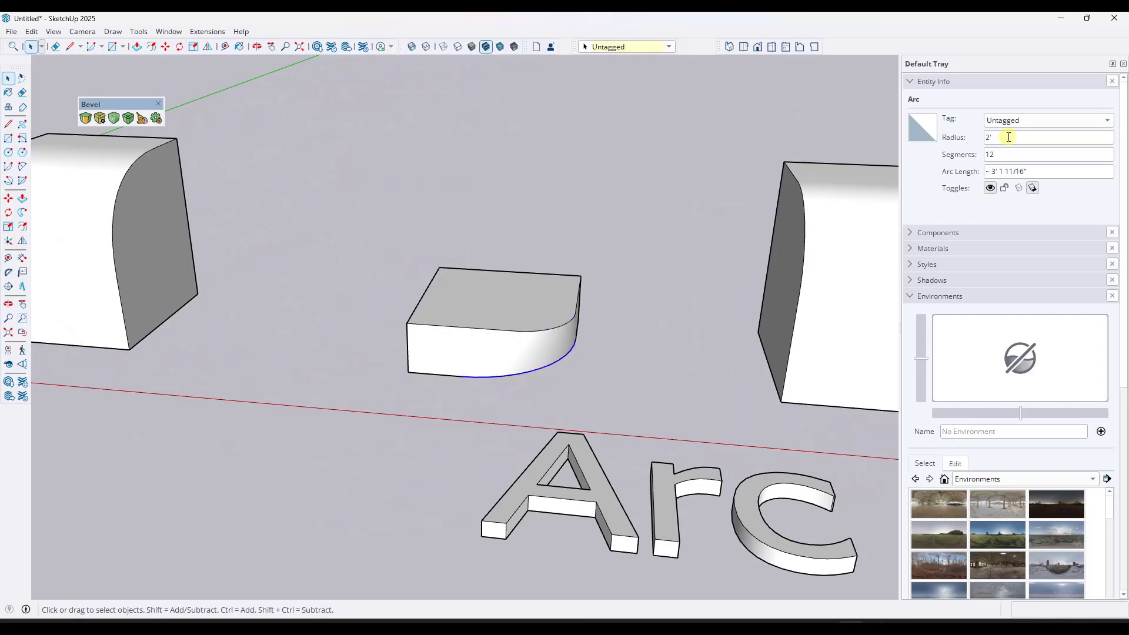
key("Return")
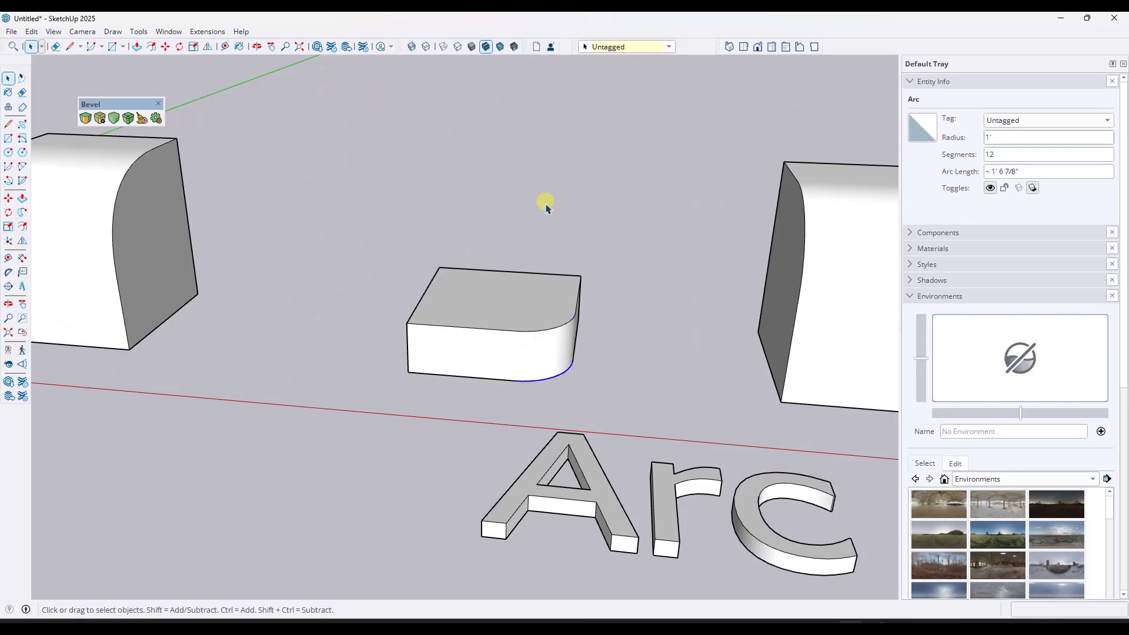
mouse_move(542, 207)
middle_mouse_down()
mouse_move(461, 325)
mouse_move(588, 303)
mouse_move(605, 371)
mouse_move(542, 192)
middle_mouse_up()
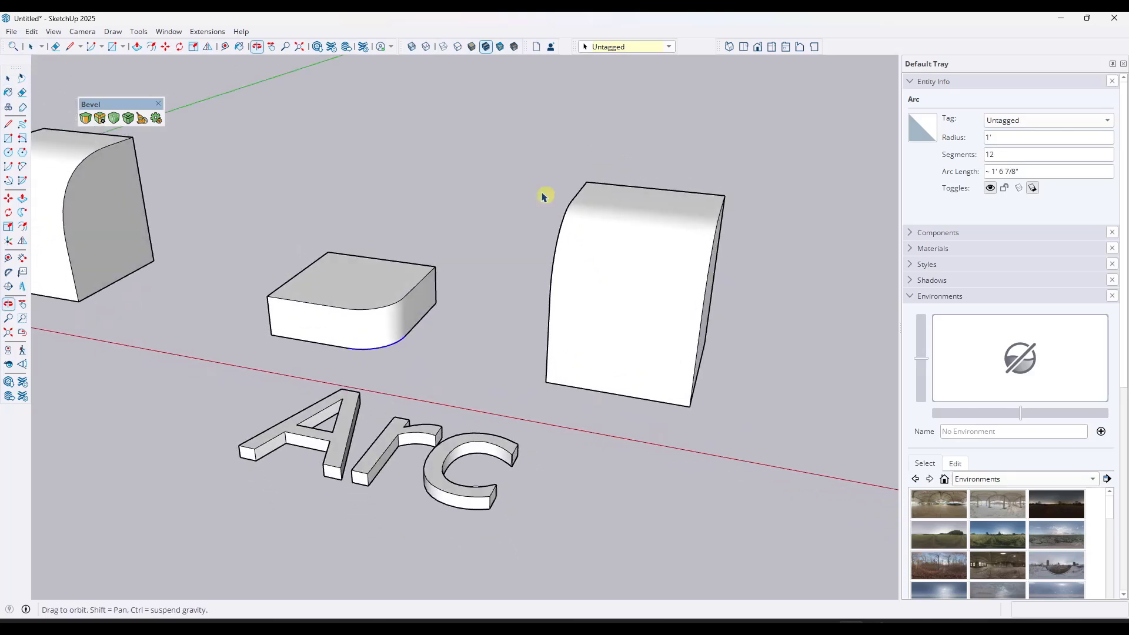
- Review the Rounding options in the Bevel preferences and keep Arc selected
left_click(156, 119)
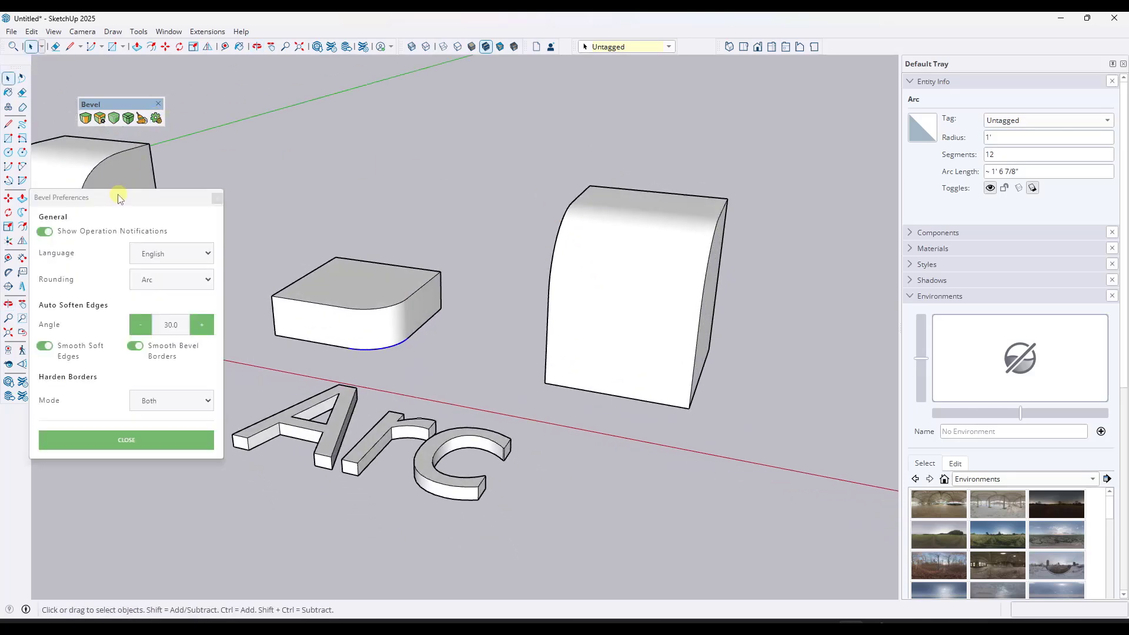
left_click_drag(114, 193, 132, 152)
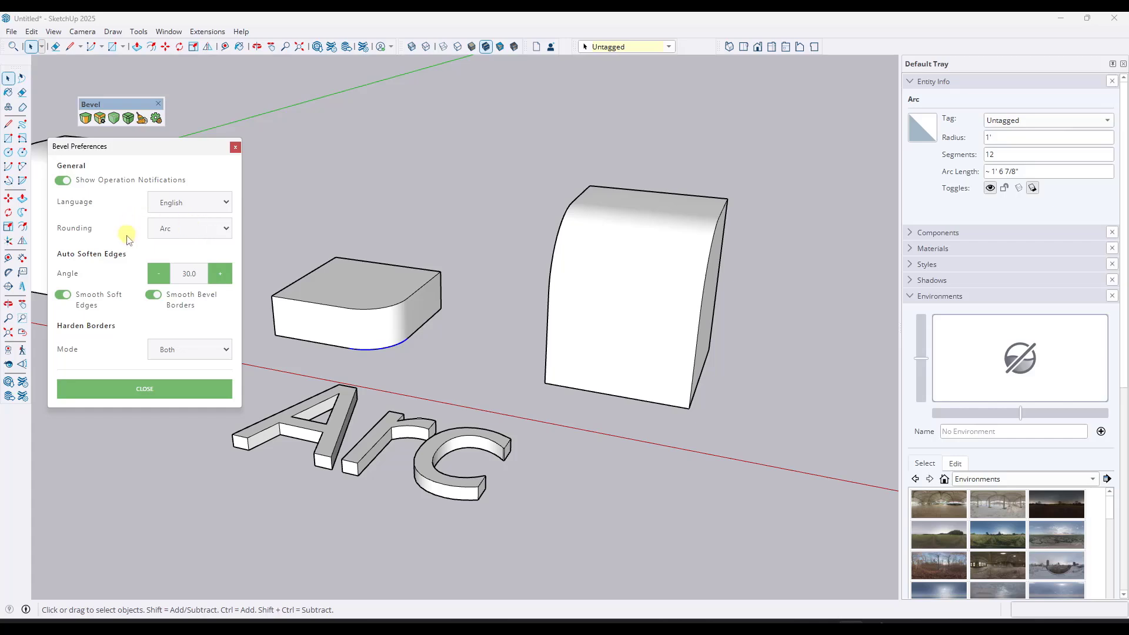
left_click(170, 229)
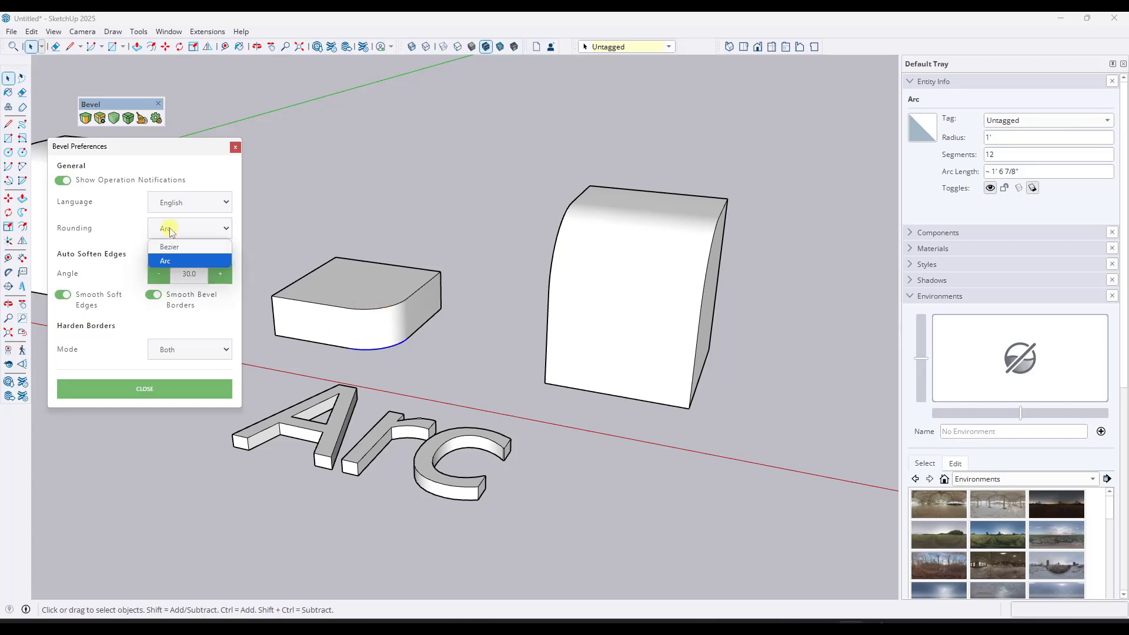
left_click(174, 259)
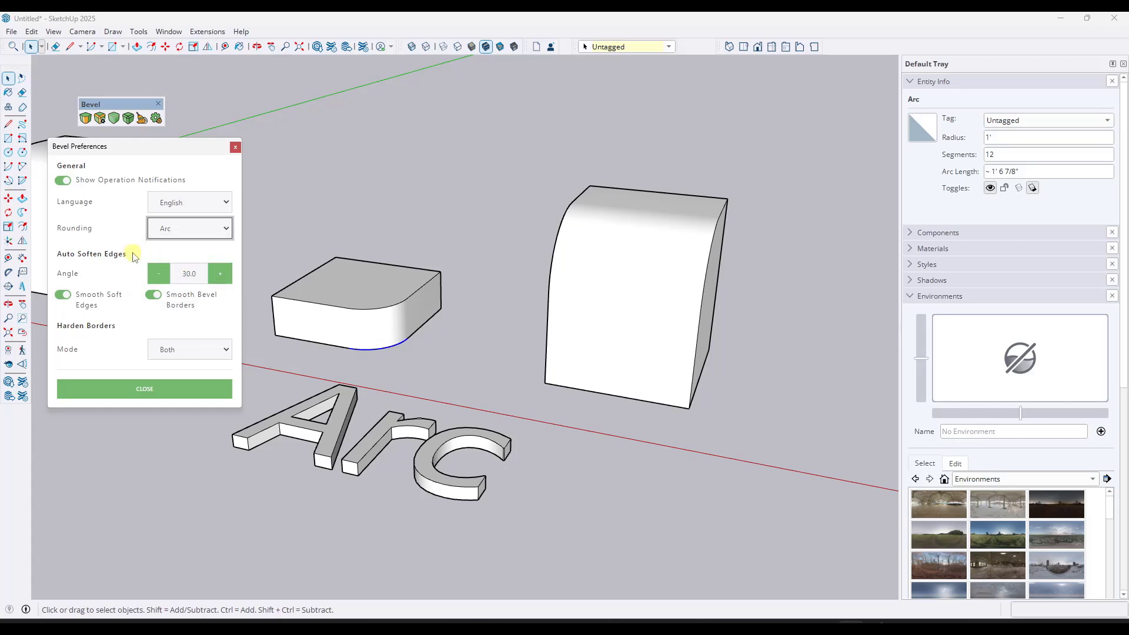
left_click(235, 149)
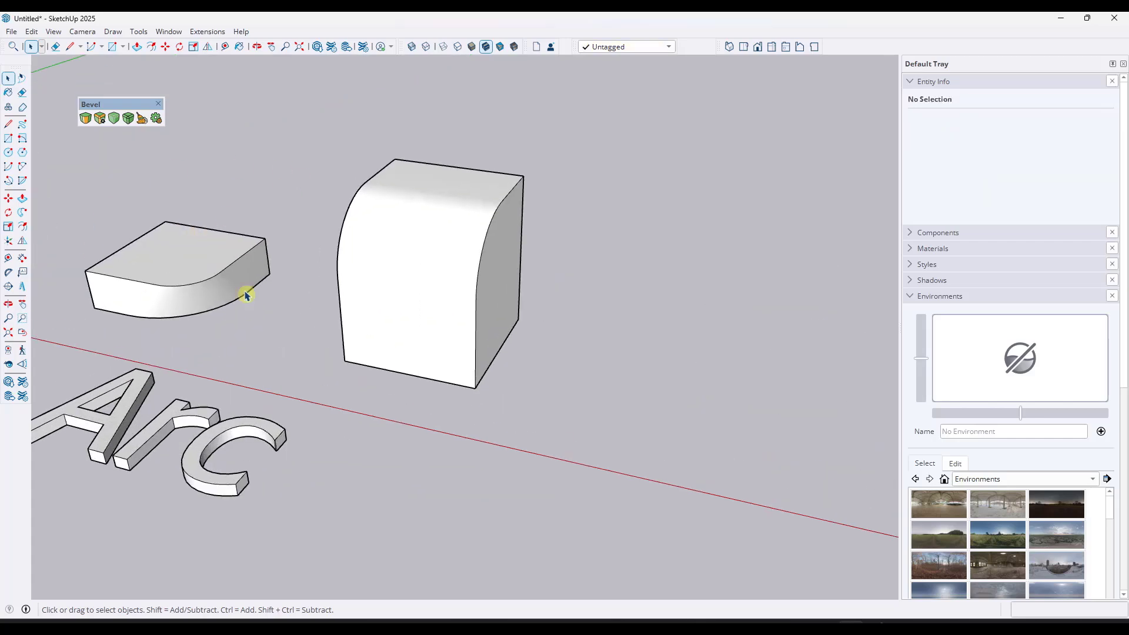
- Bevel the long front top edge of the thin board behind the Harden Edges label with a 1/4" offset and 12 segments
scroll(408, 300, "down", 3)
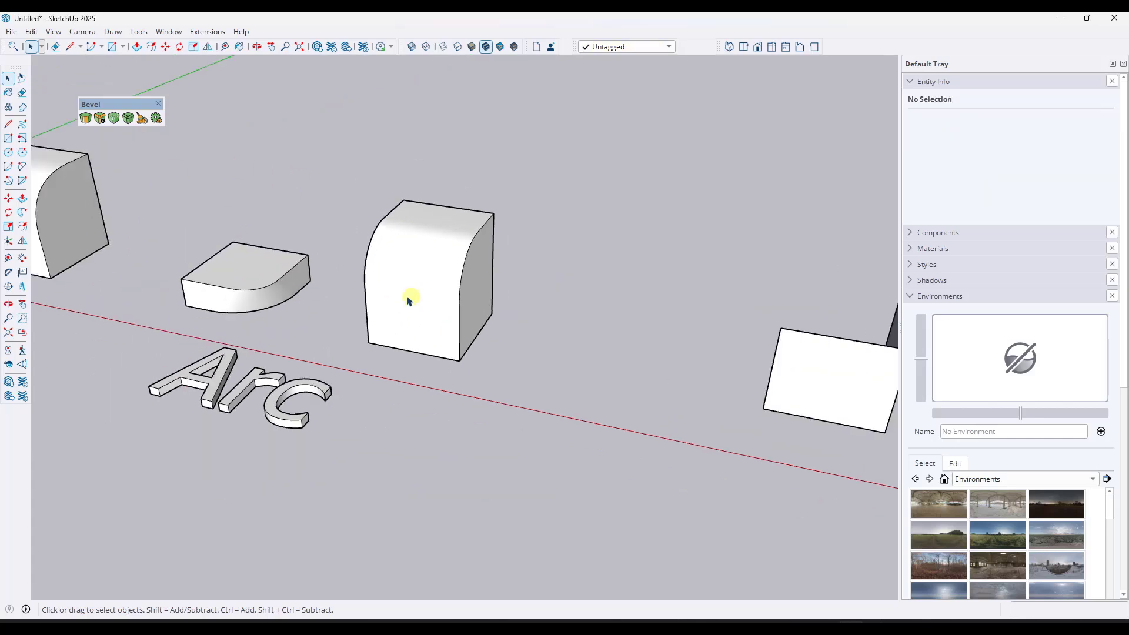
scroll(224, 272, "up", 3)
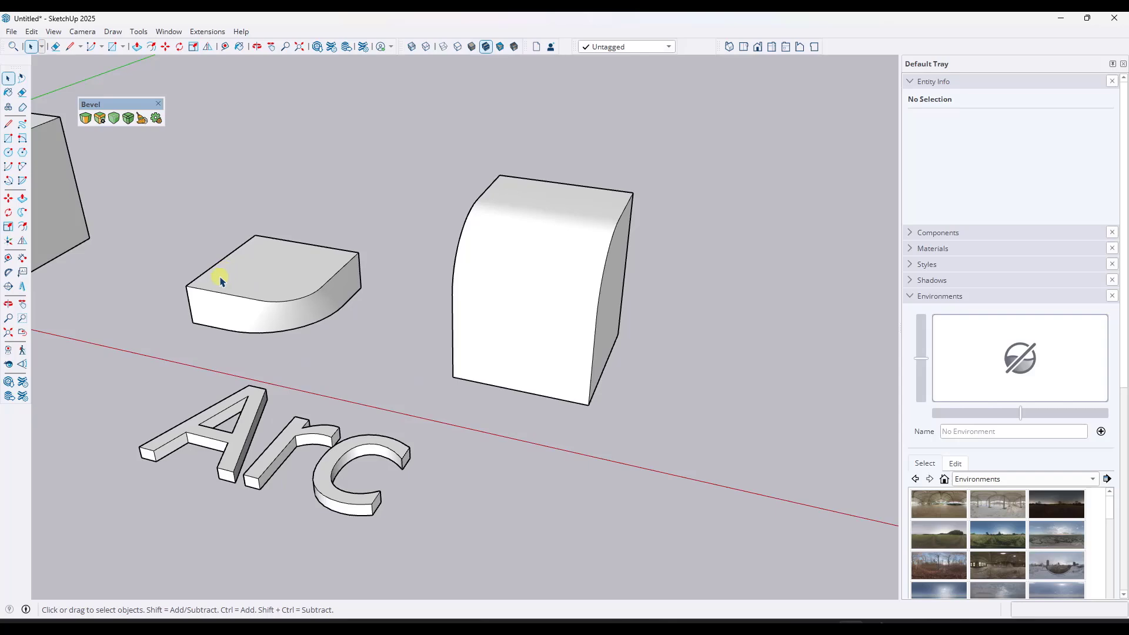
scroll(144, 220, "down", 5)
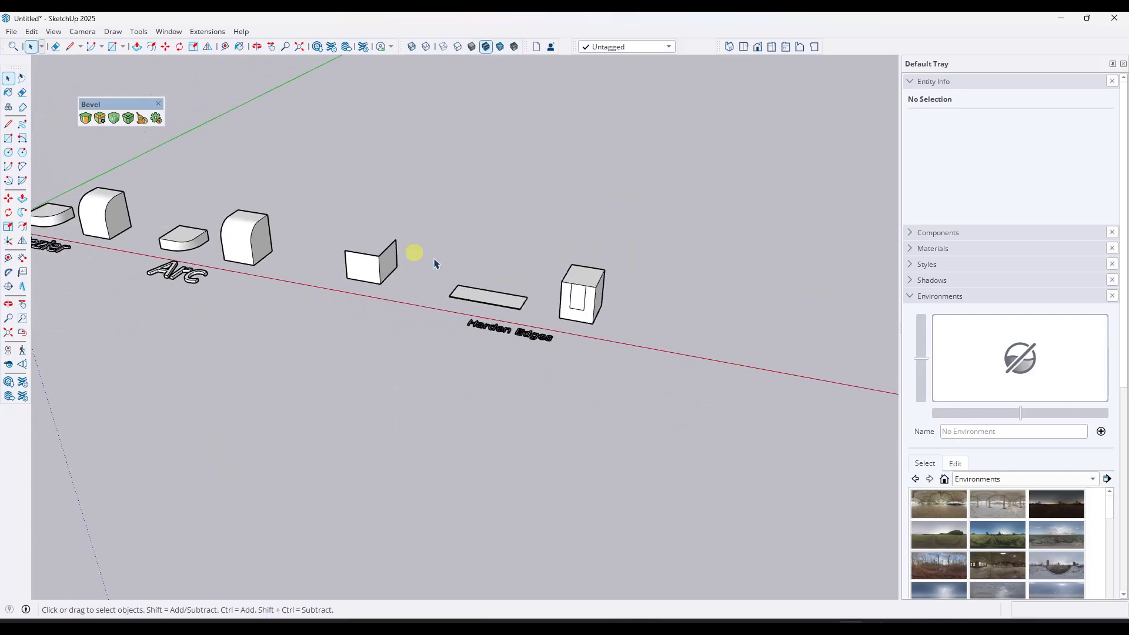
scroll(597, 307, "up", 5)
scroll(441, 335, "up", 5)
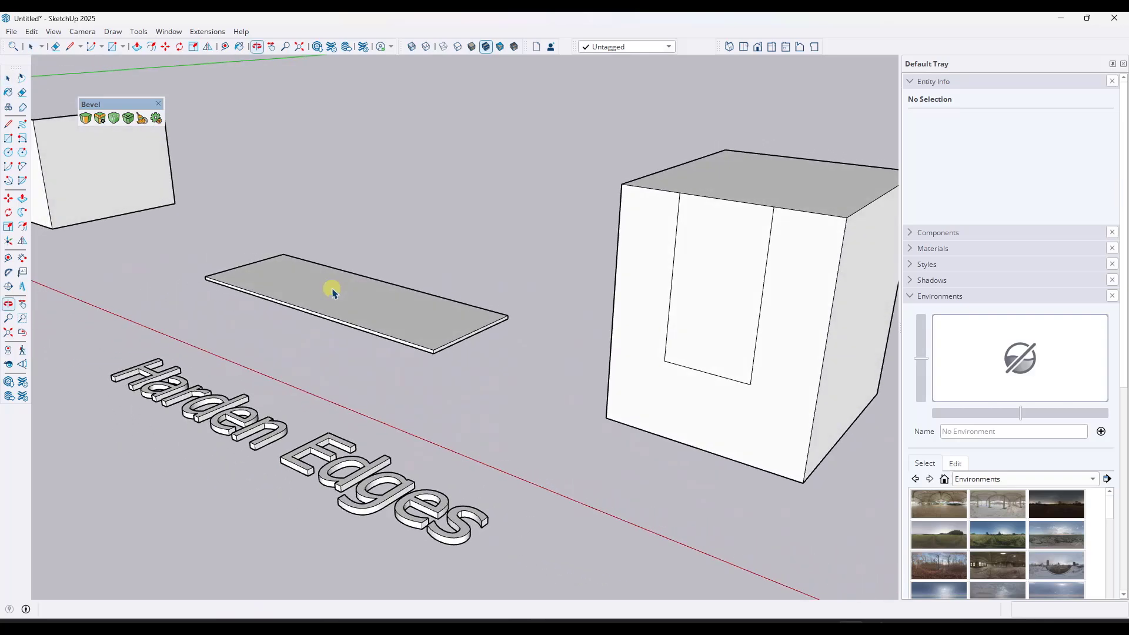
scroll(398, 318, "up", 3)
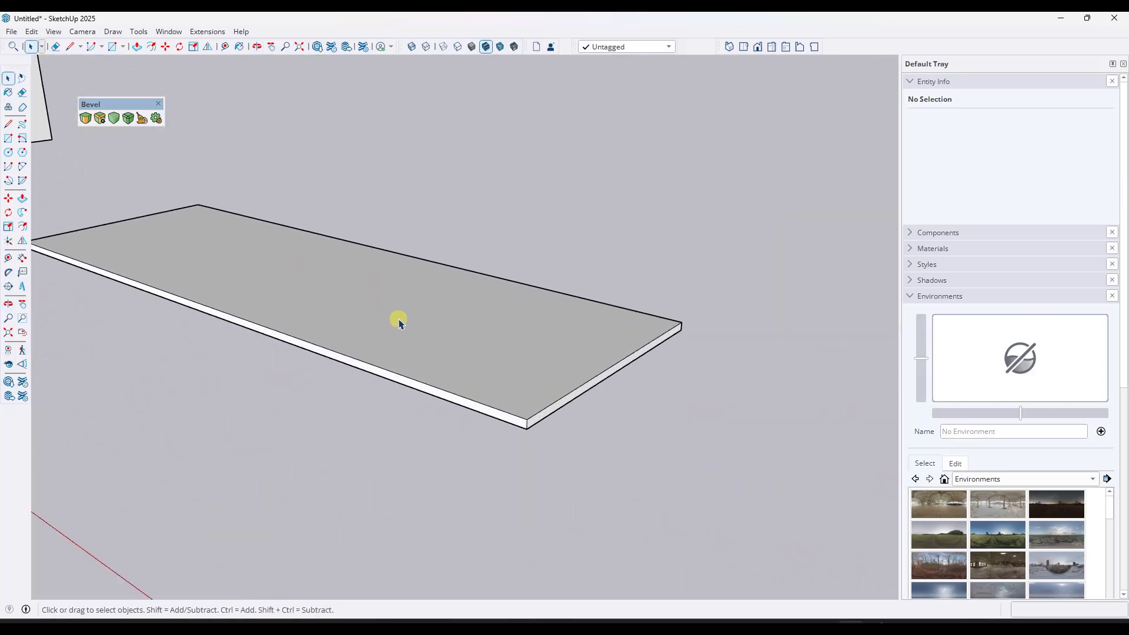
scroll(399, 327, "up", 1)
middle_click_drag(391, 325, 342, 308)
left_click(86, 119)
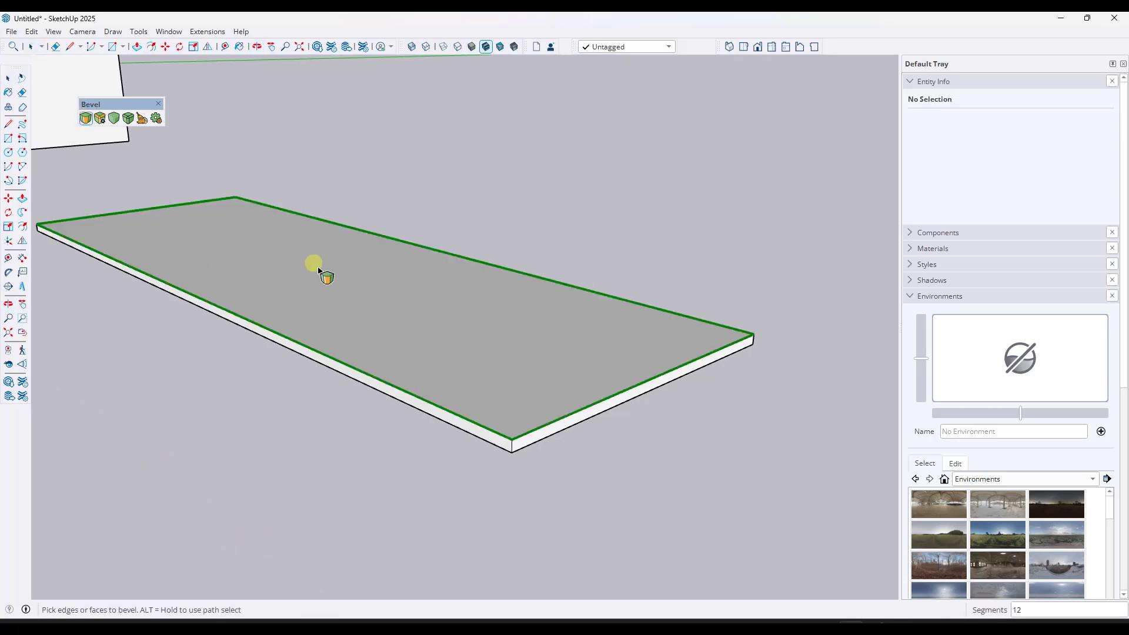
left_click(405, 396)
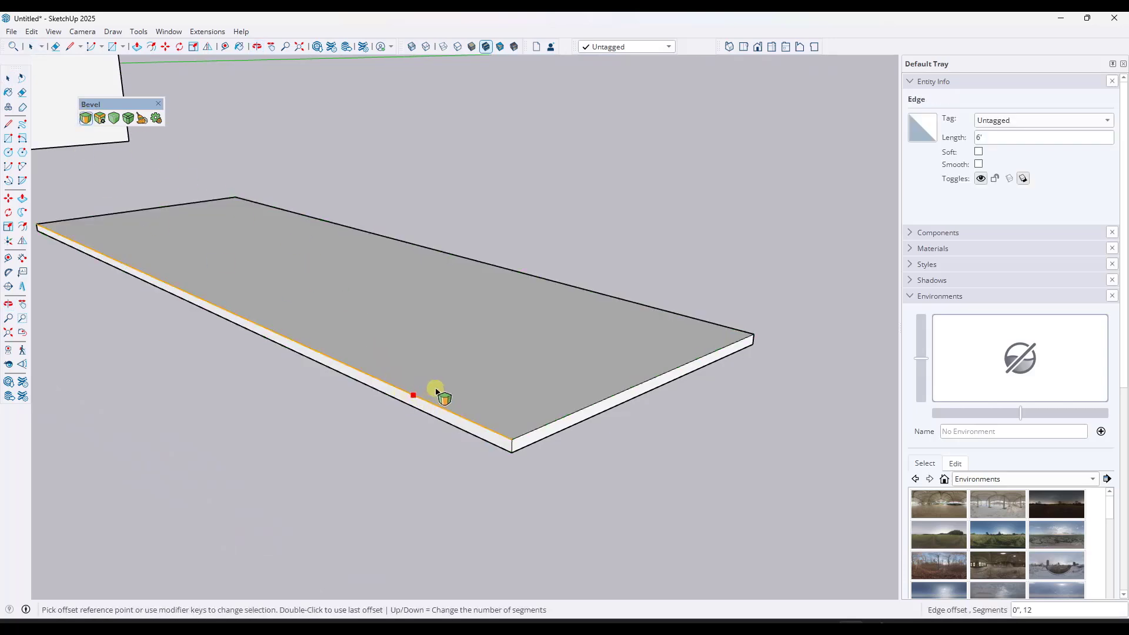
left_click(502, 438)
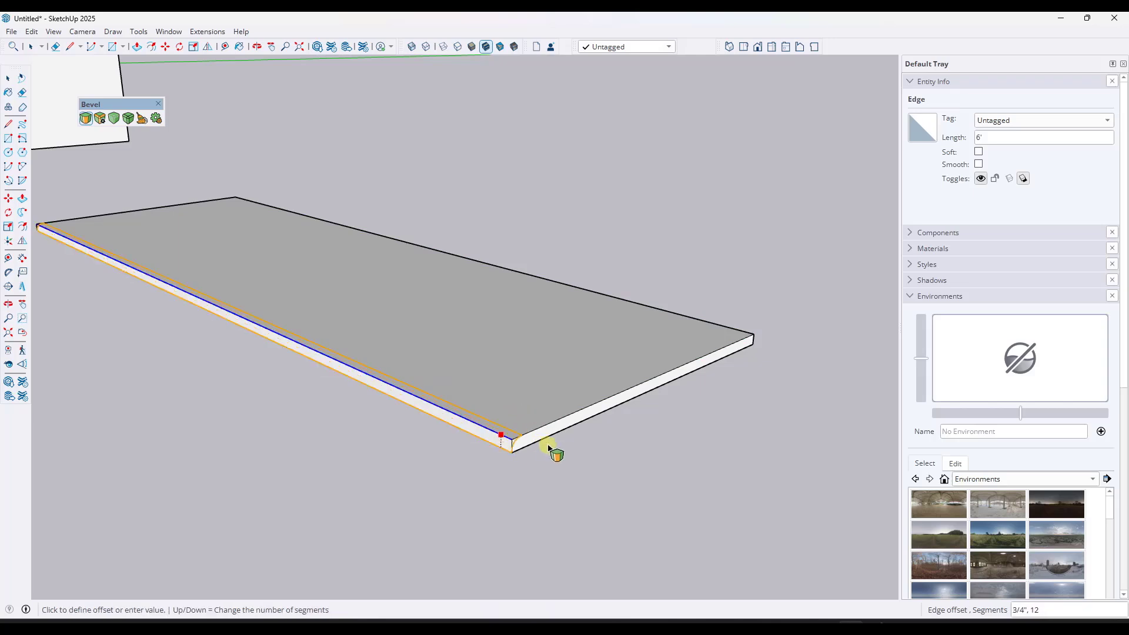
type(".25")
key("Return")
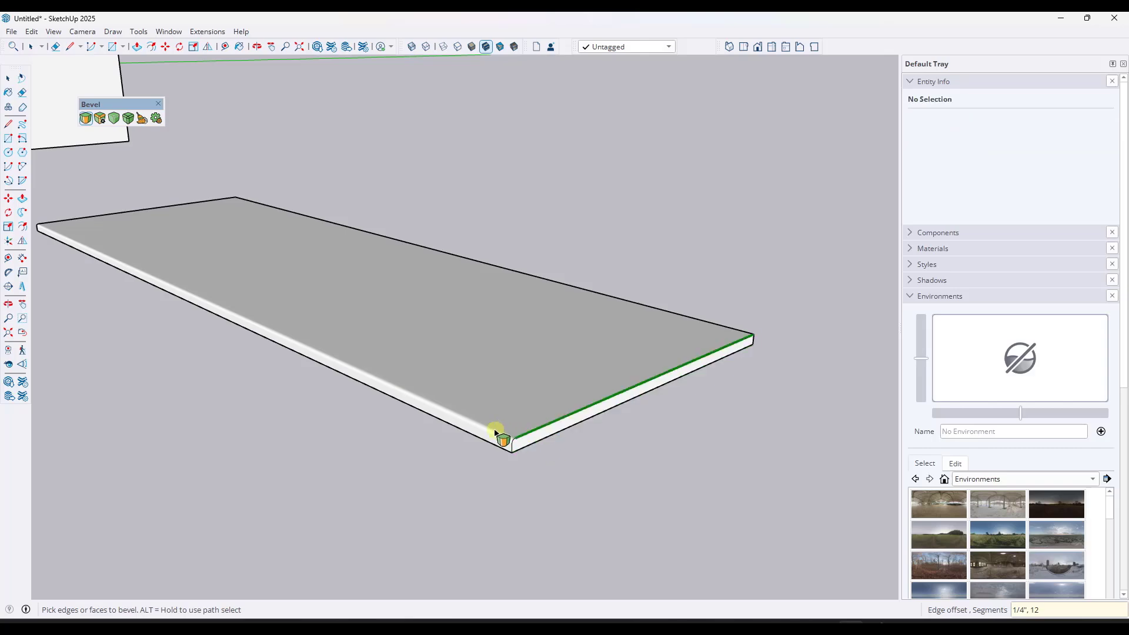
- Measure the thin board's bevelled front corner up from its bottom edge with the Tape Measure
middle_click_drag(496, 434, 609, 494)
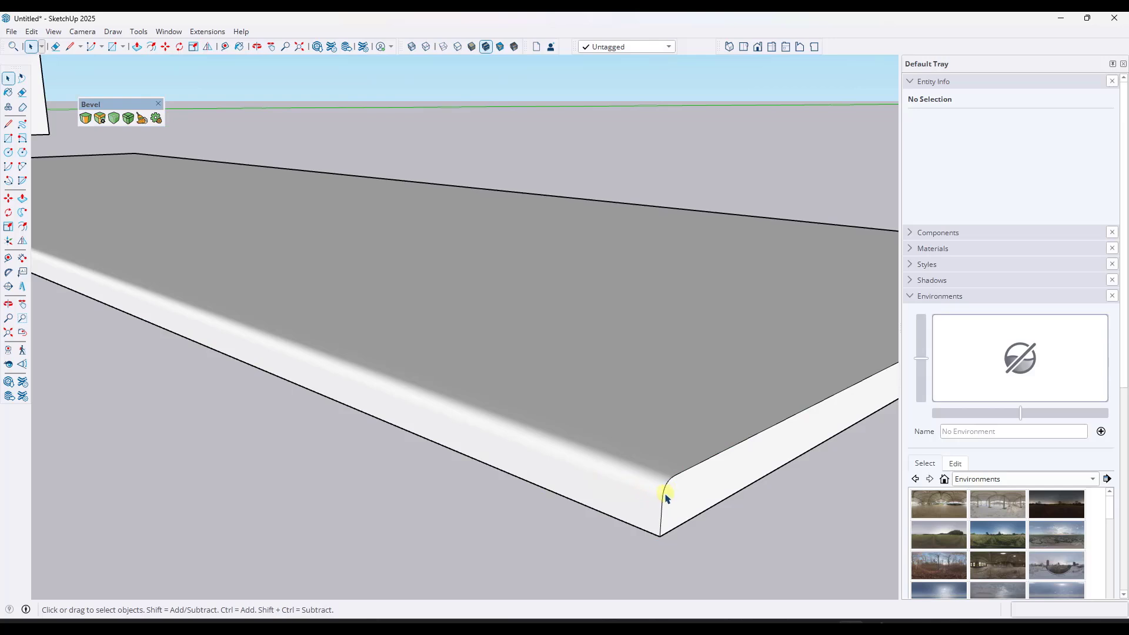
left_click(8, 260)
left_click(594, 508)
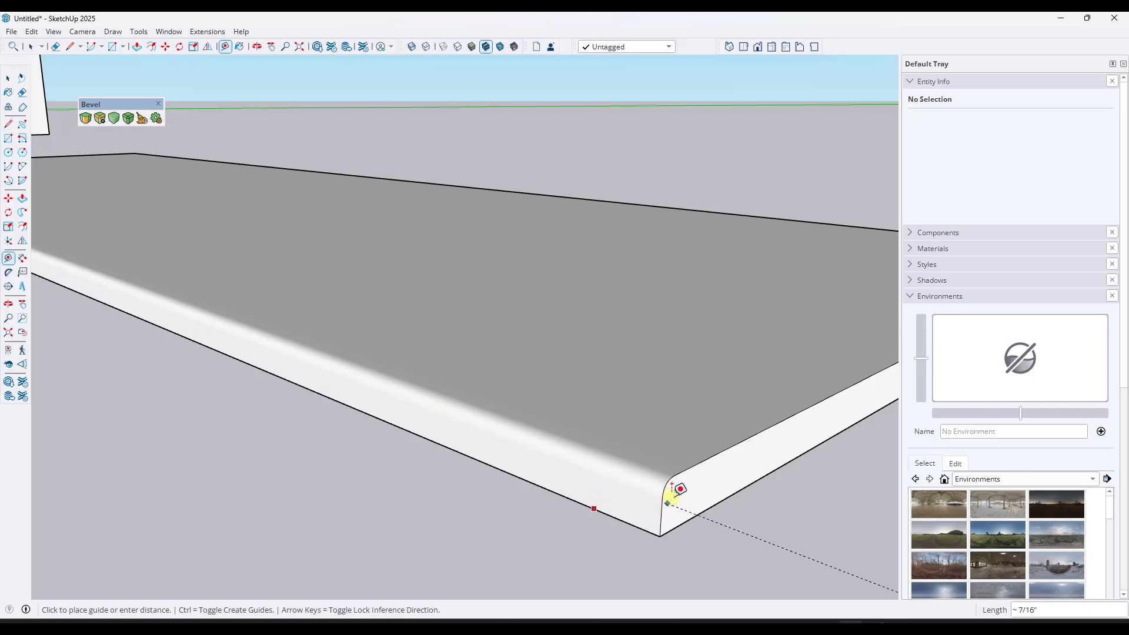
key("space")
- Harden the bevel boundary edges on the thin board's continuous top and front surface
scroll(540, 434, "down", 4)
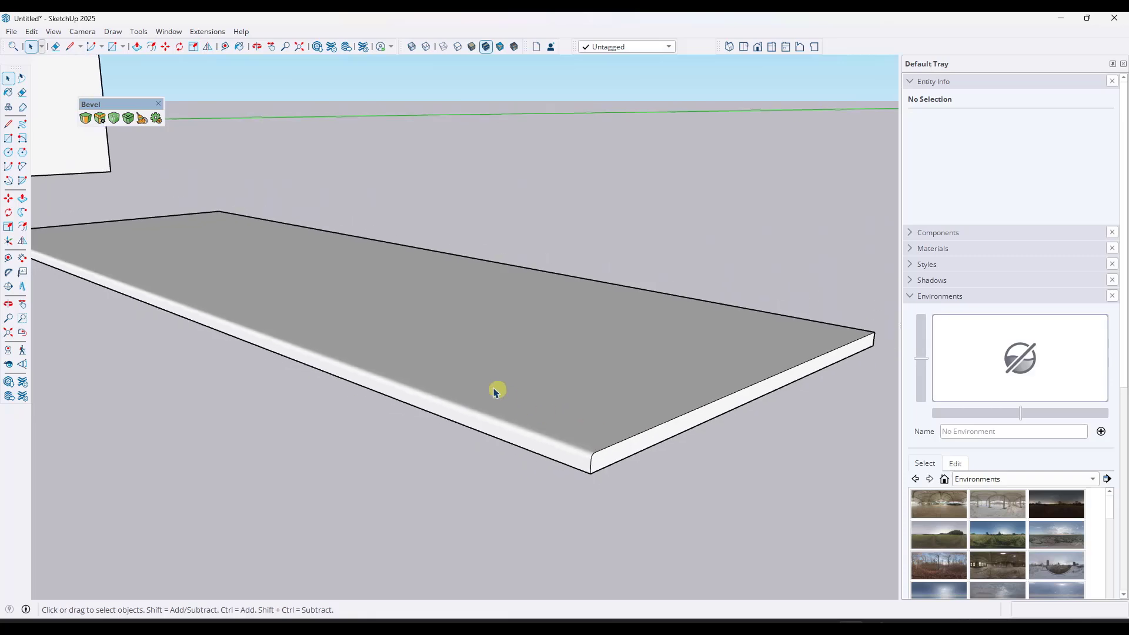
left_click(426, 353)
scroll(529, 373, "up", 3)
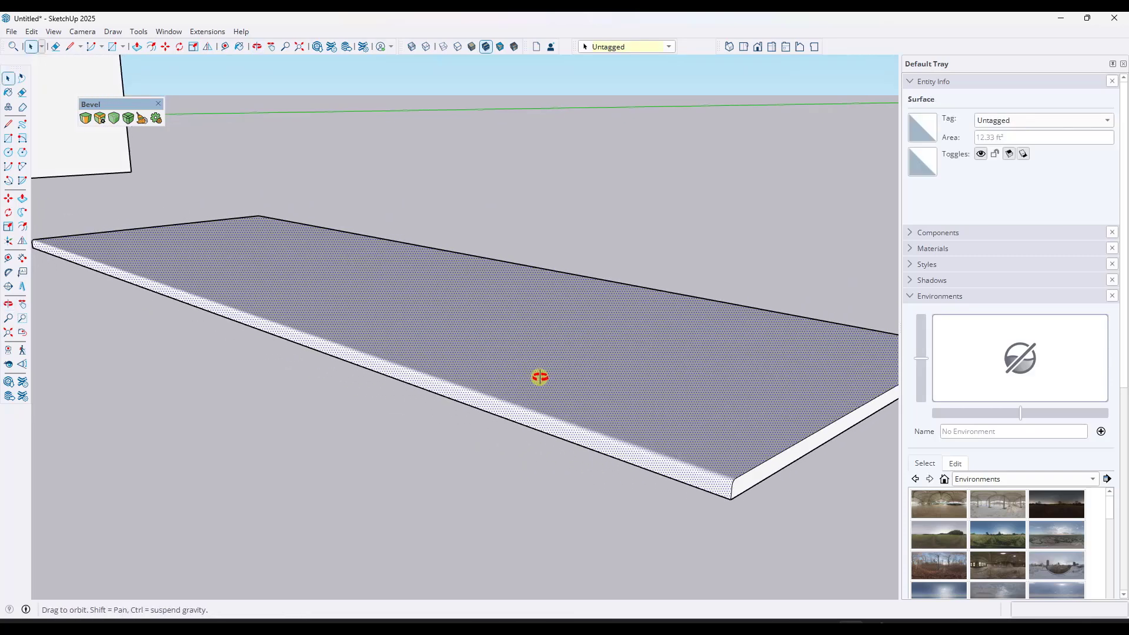
scroll(506, 334, "down", 2)
scroll(264, 250, "up", 2)
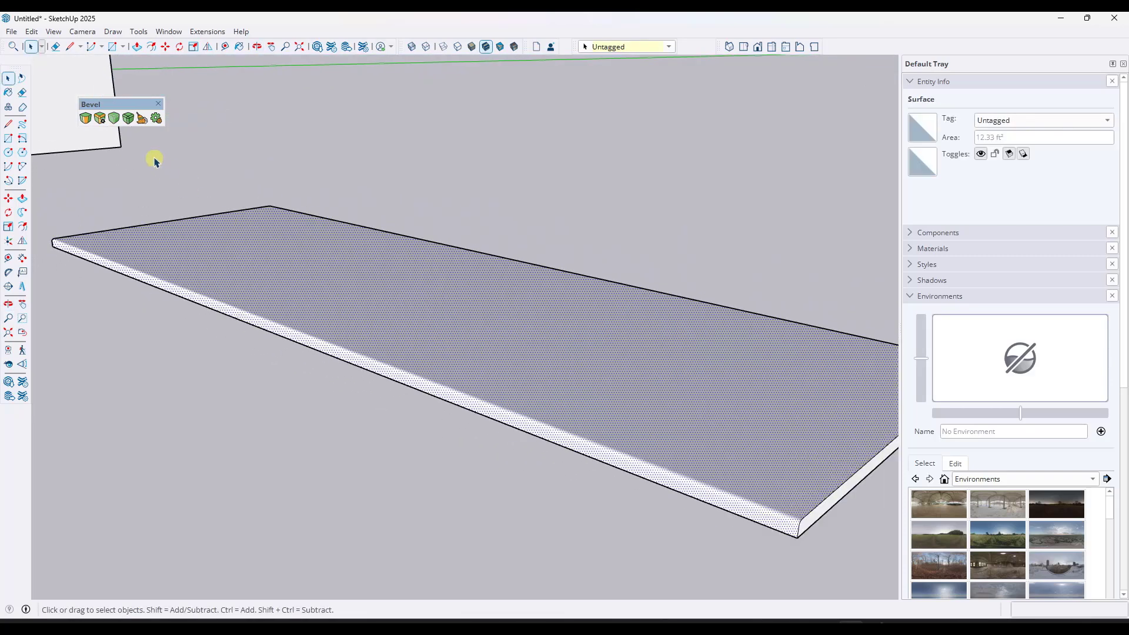
left_click(128, 118)
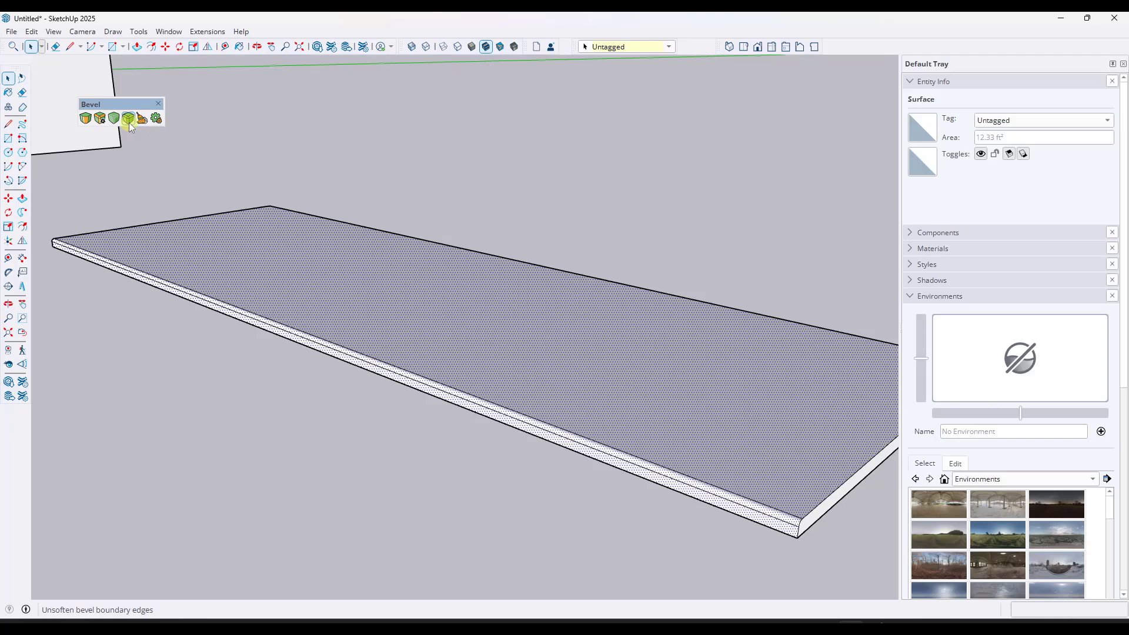
- Dimension the height of the flat front edge below the bevel at the thin board's front corner
scroll(799, 530, "up", 4)
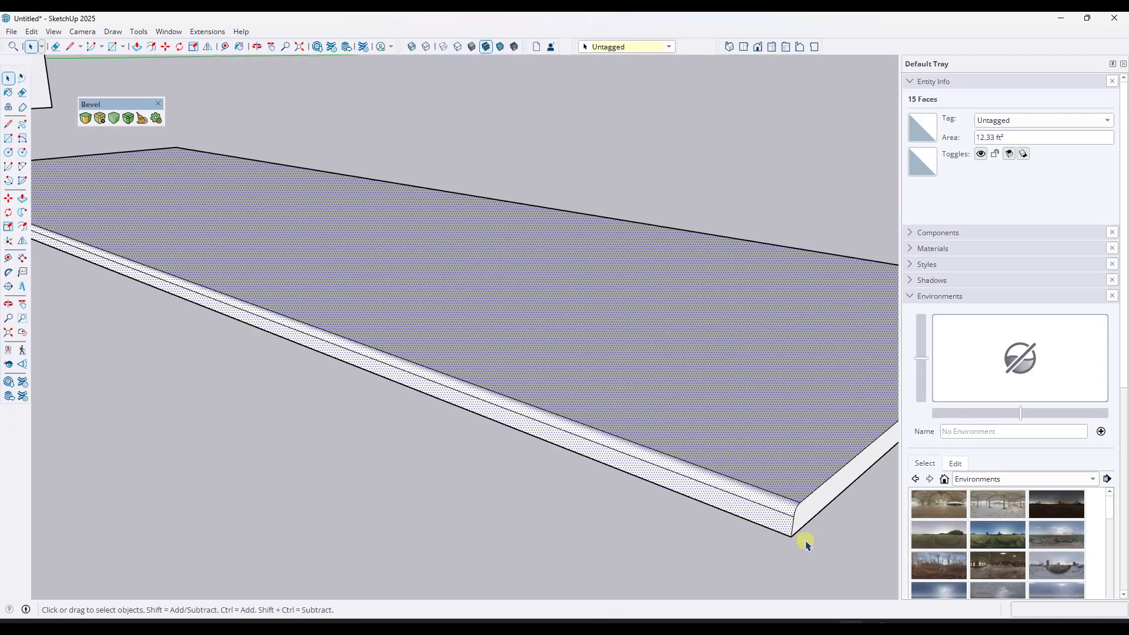
scroll(719, 522, "down", 3)
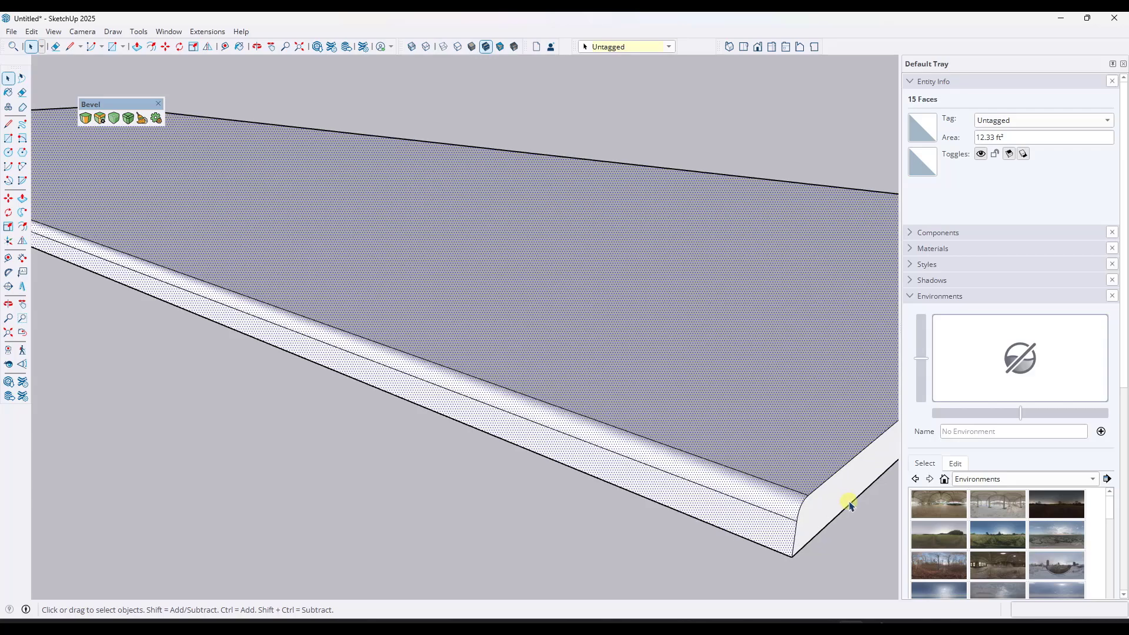
middle_click_drag(739, 522, 755, 547)
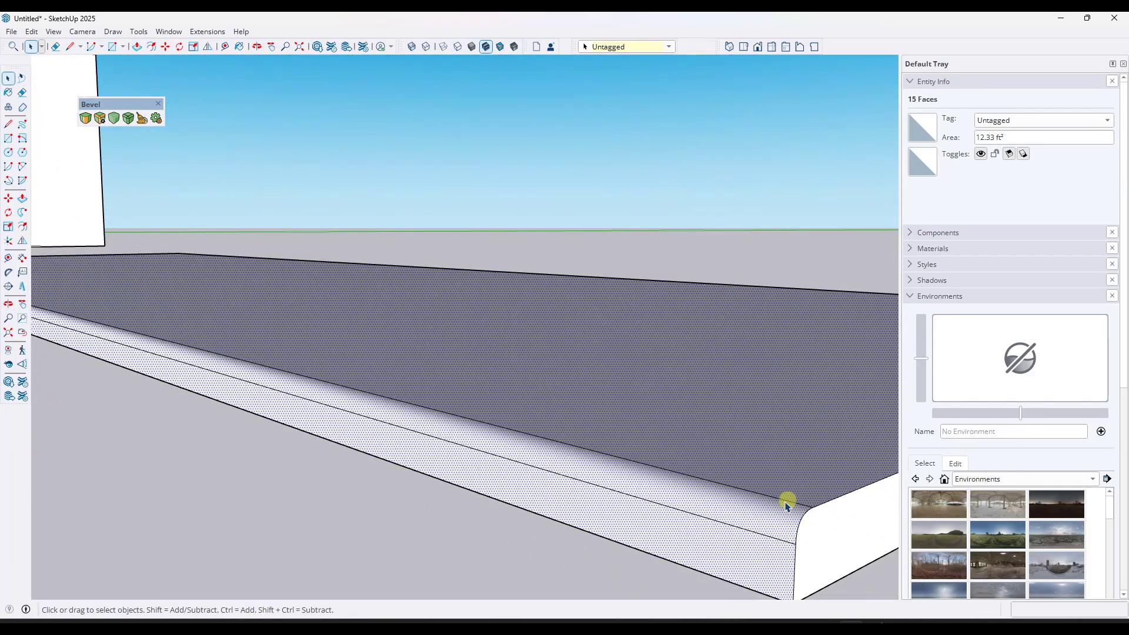
scroll(700, 512, "down", 2)
scroll(664, 560, "down", 2)
left_click(548, 497)
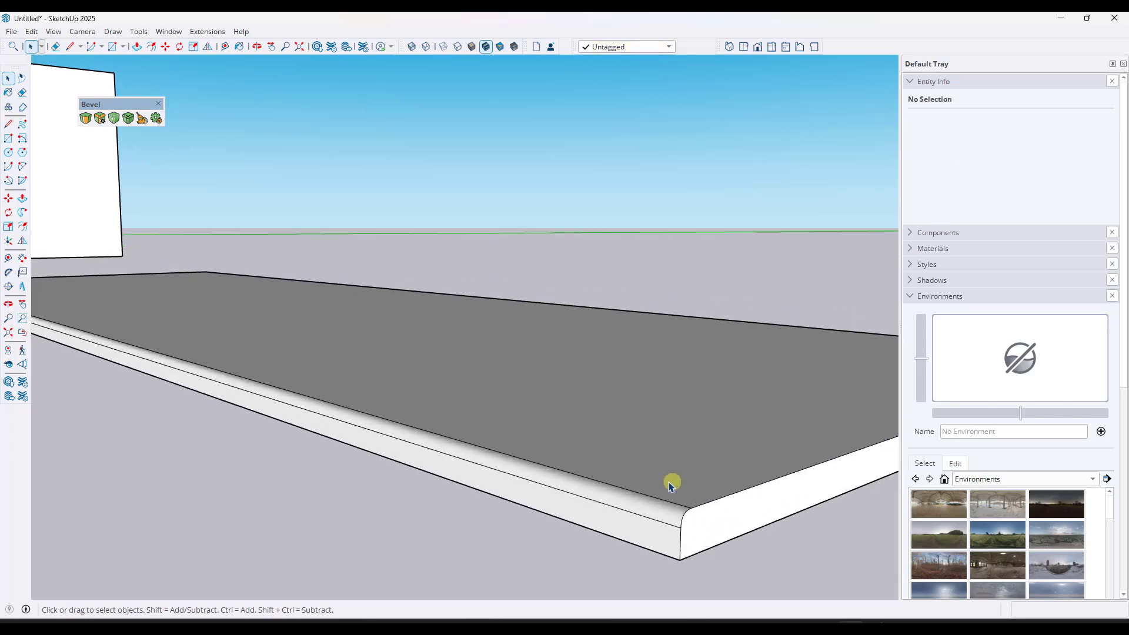
left_click(22, 257)
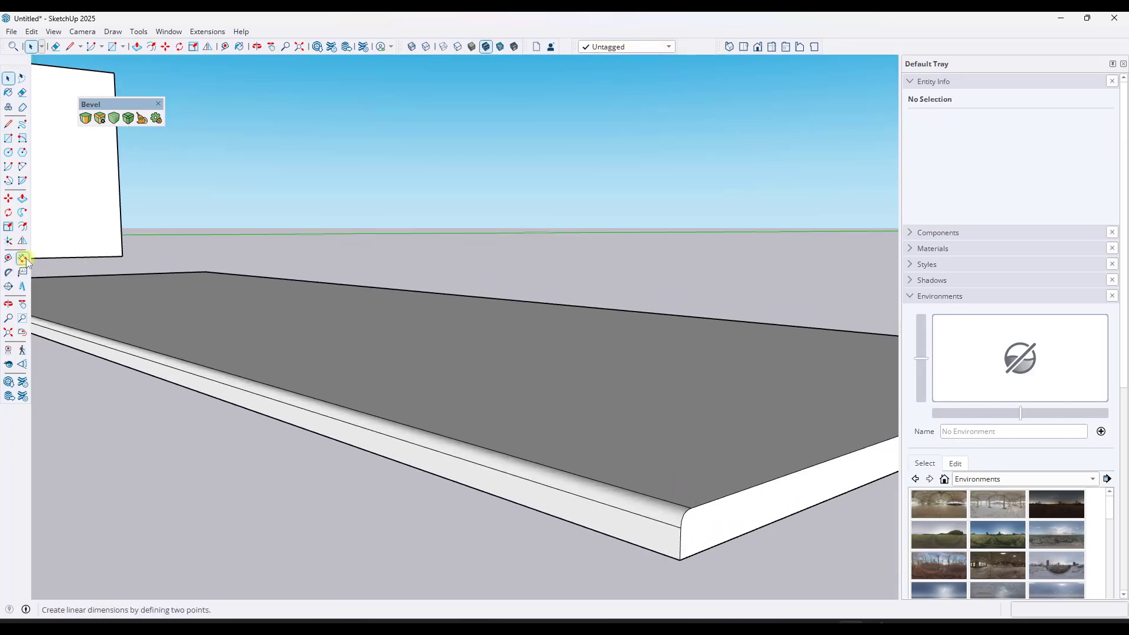
left_click(680, 529)
left_click(680, 559)
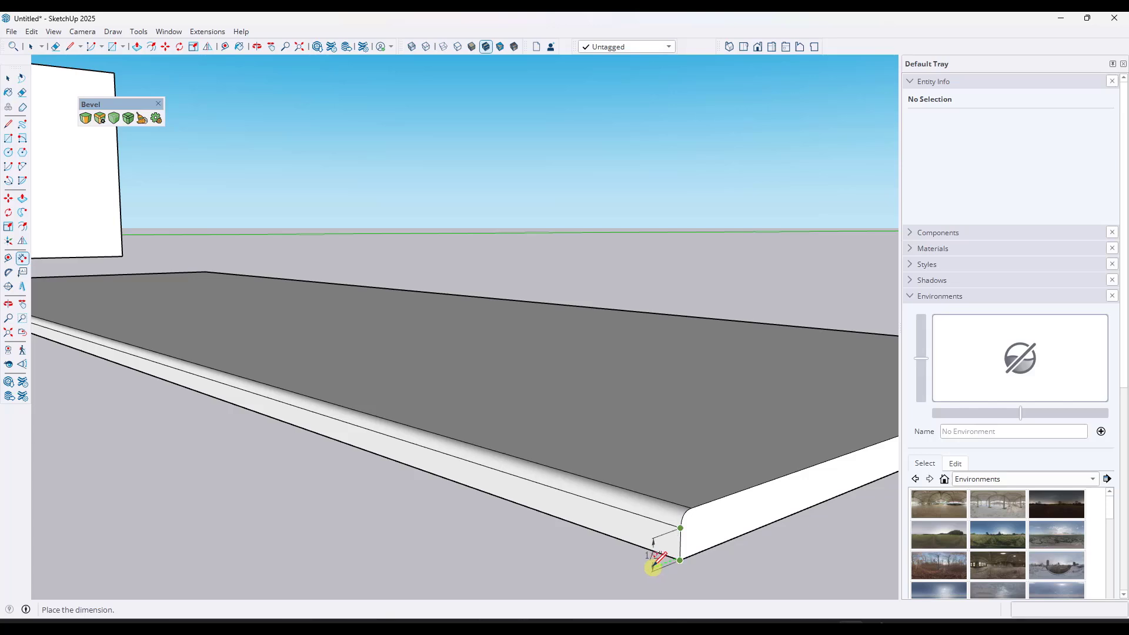
left_click(653, 566)
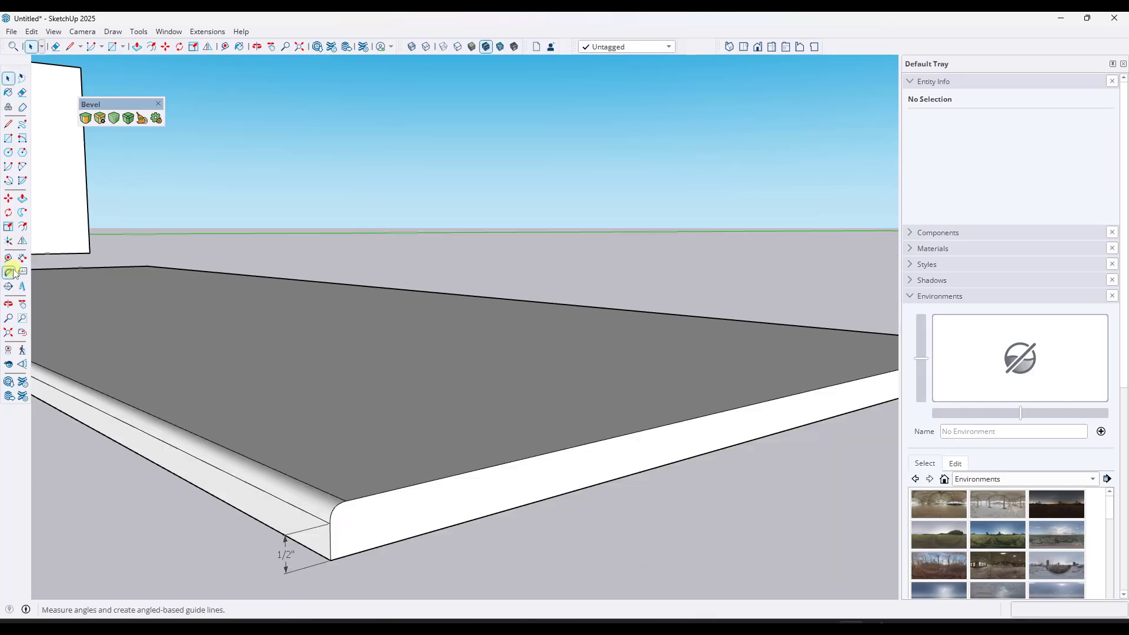
- Dimension the thin board's end along its top edge, from the bevel border to the back corner
left_click(22, 258)
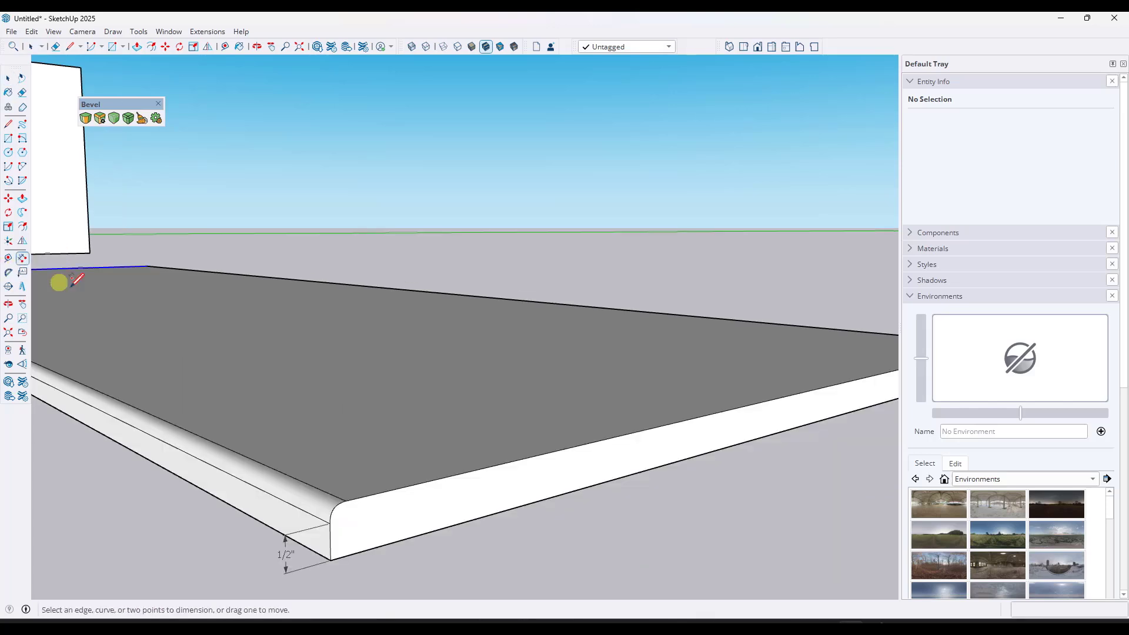
left_click(347, 500)
scroll(347, 501, "down", 1)
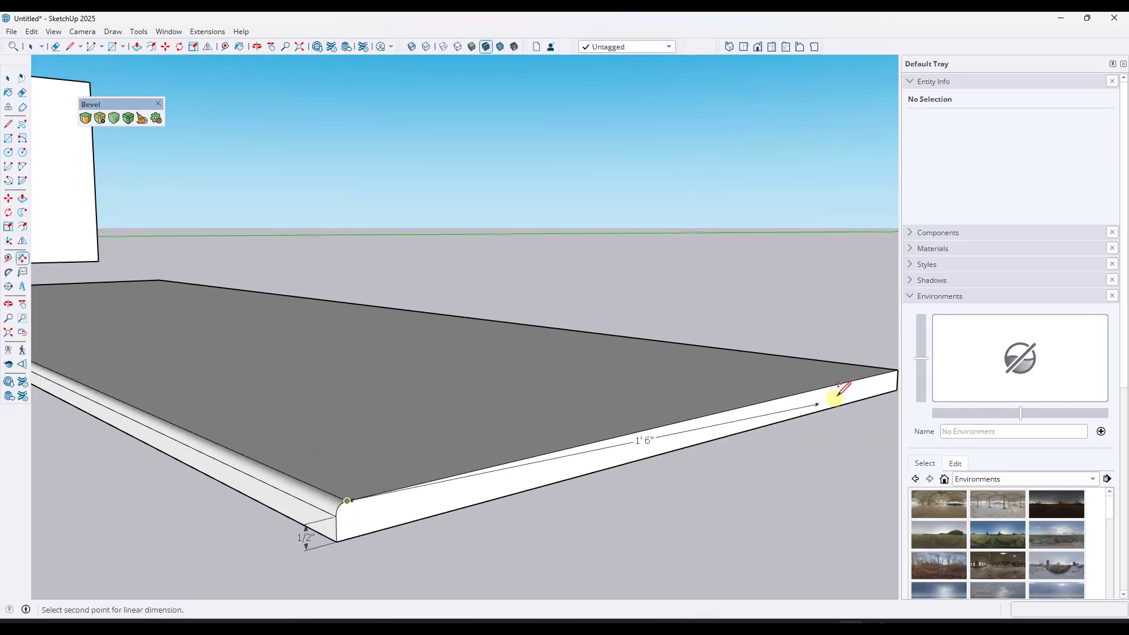
left_click(895, 368)
left_click(872, 324)
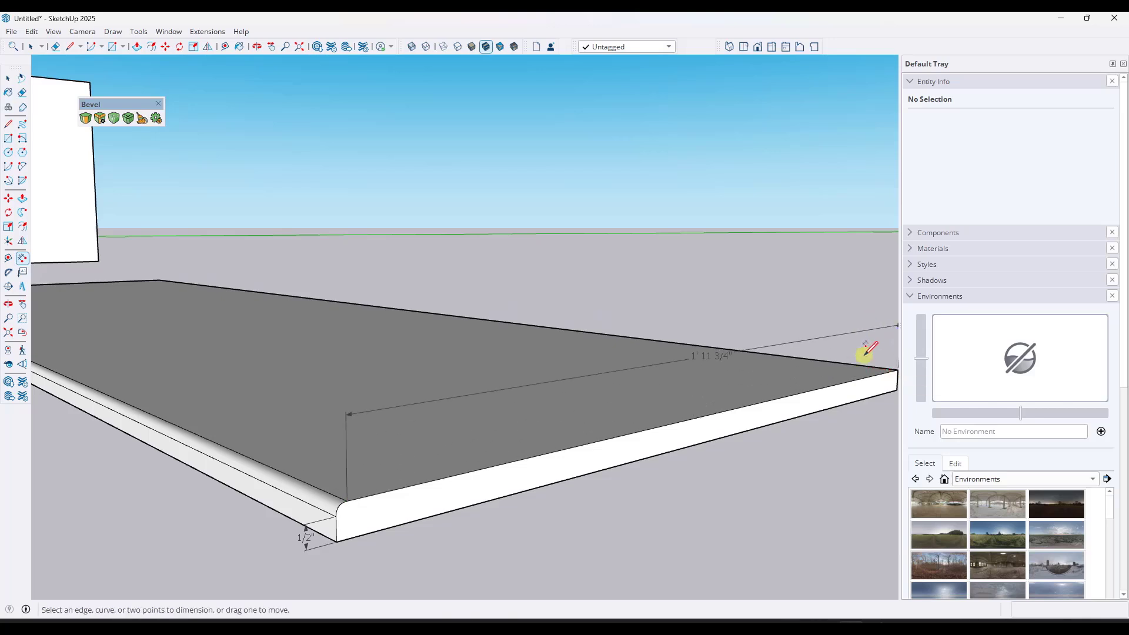
- Dimension the full bottom edge at the same end of the thin board, placing the dimension below the board
left_click(895, 389)
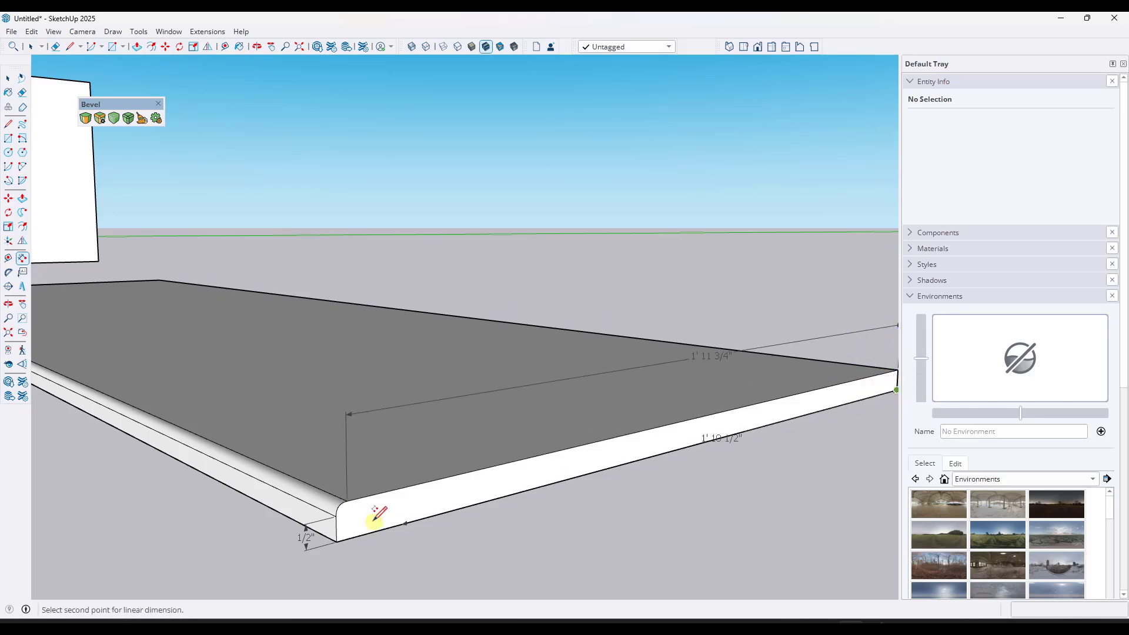
left_click(337, 542)
left_click(342, 564)
key("space")
scroll(357, 499, "up", 2)
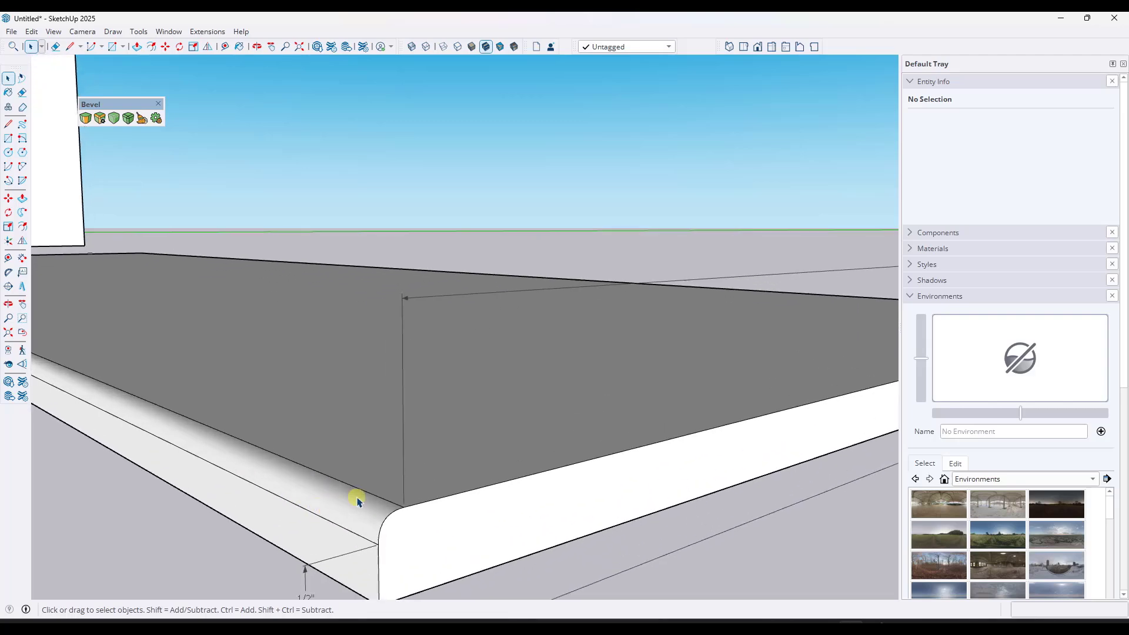
scroll(361, 484, "down", 10)
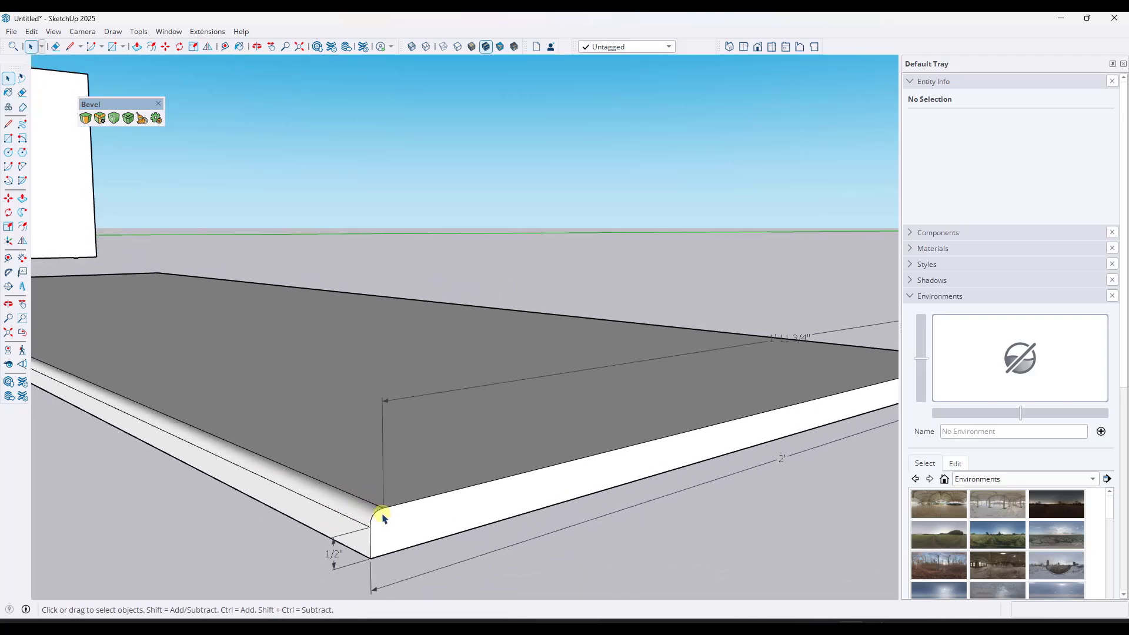
- Push the rectangle on the tall box's front face inward to cut a slot that is open at the top
middle_click_drag(307, 464, 530, 469)
scroll(532, 470, "down", 3)
key("o")
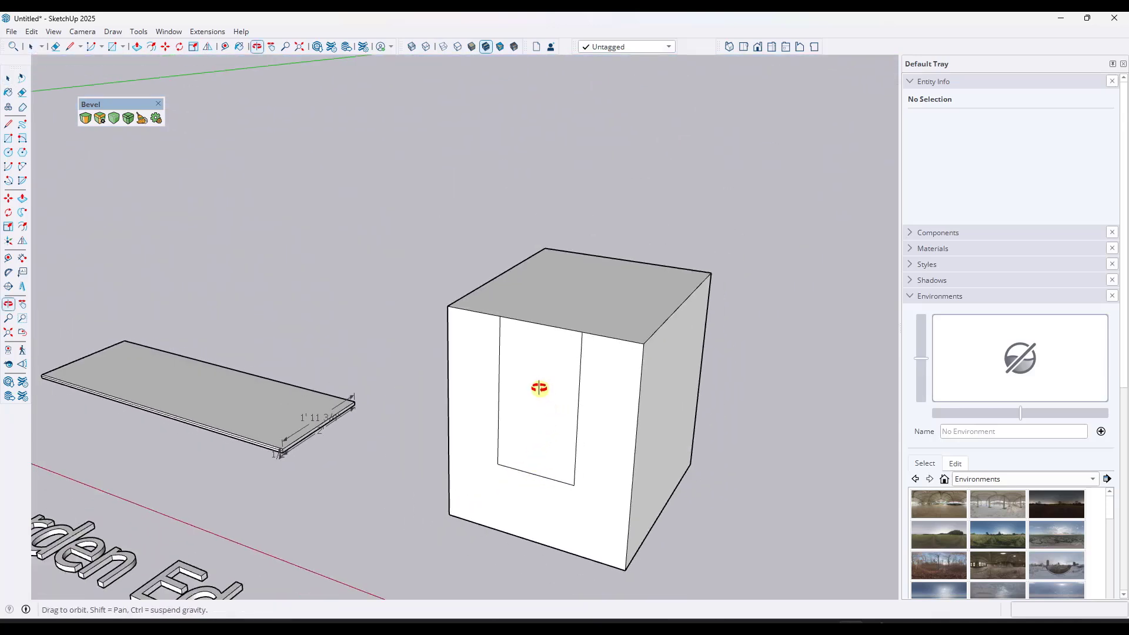
key("p")
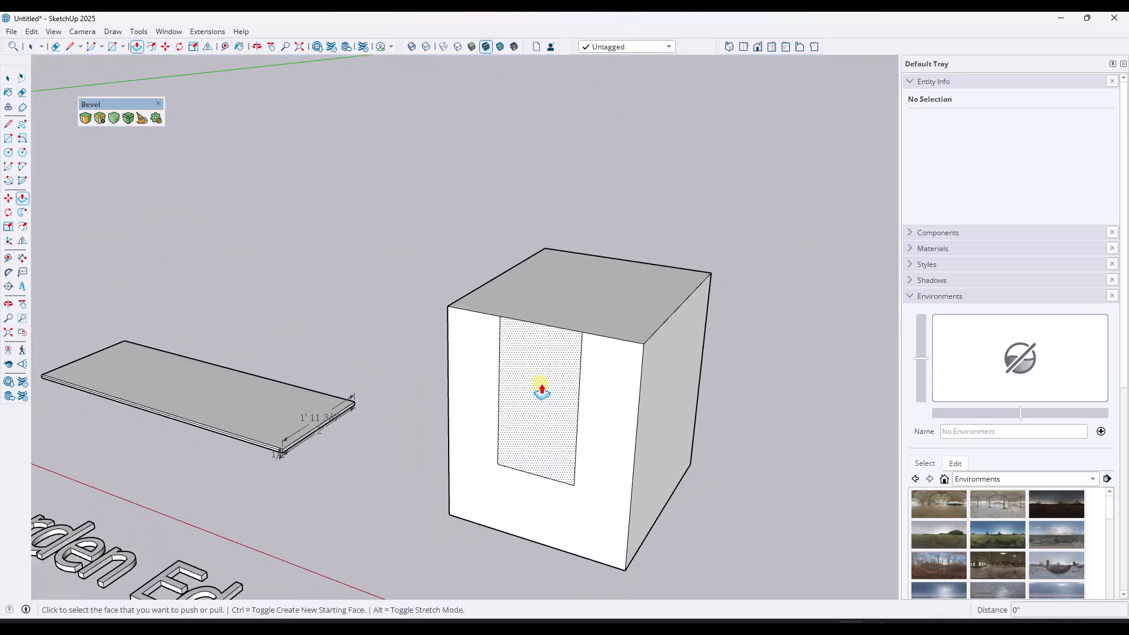
left_click(541, 388)
left_click(582, 326)
key("space")
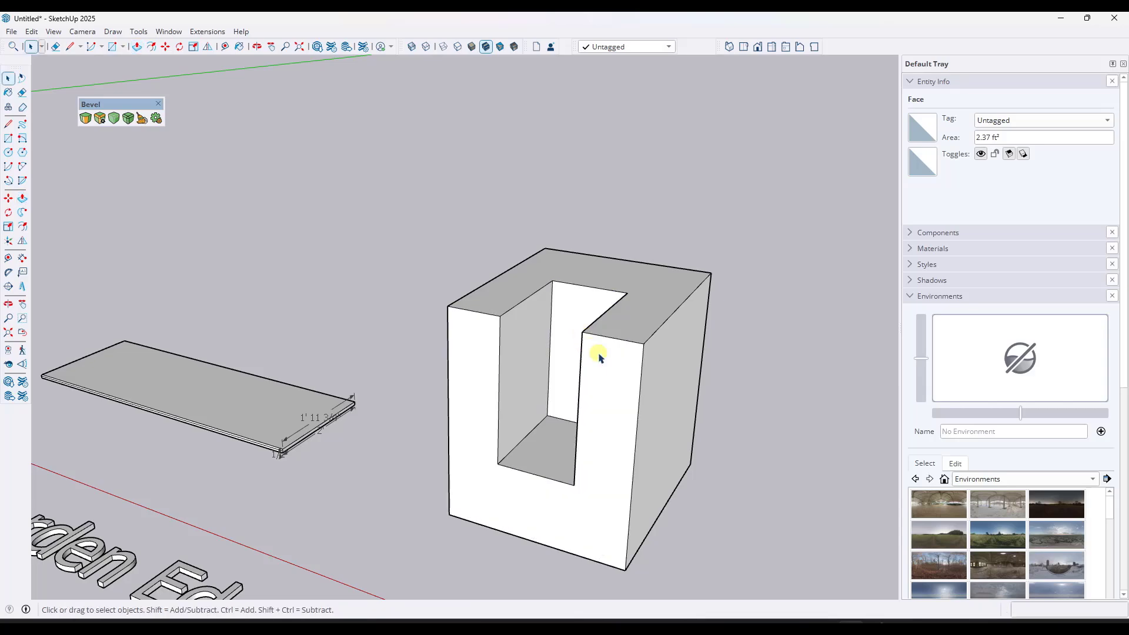
- Bevel all edges of the slotted box with a 2" offset
scroll(517, 276, "down", 2)
left_click_drag(439, 210, 742, 497)
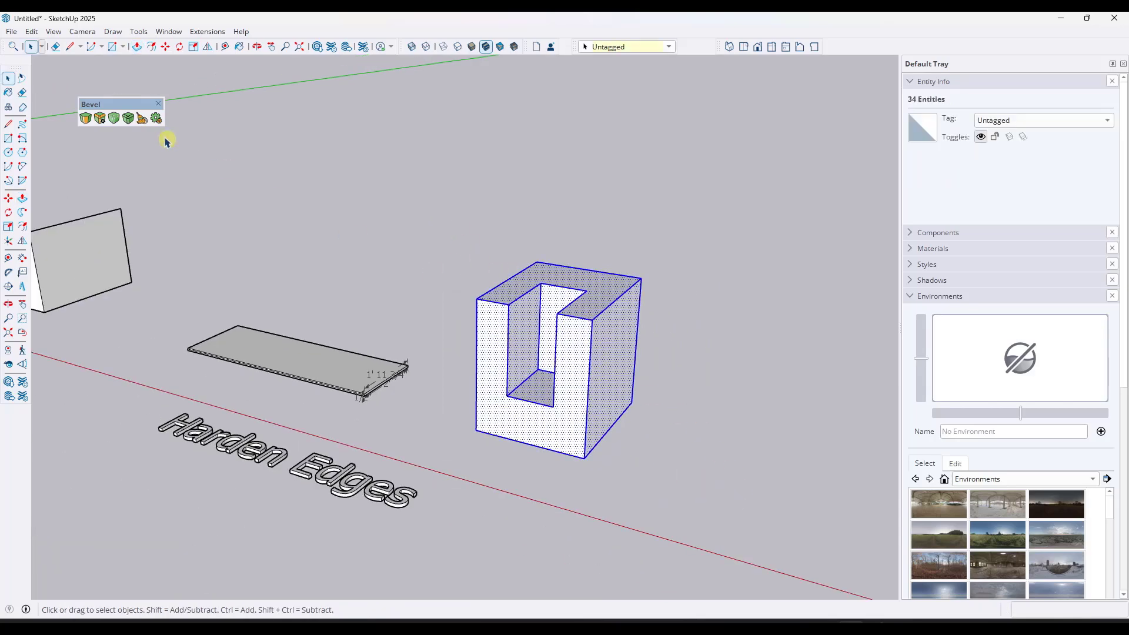
left_click(85, 118)
scroll(588, 323, "up", 3)
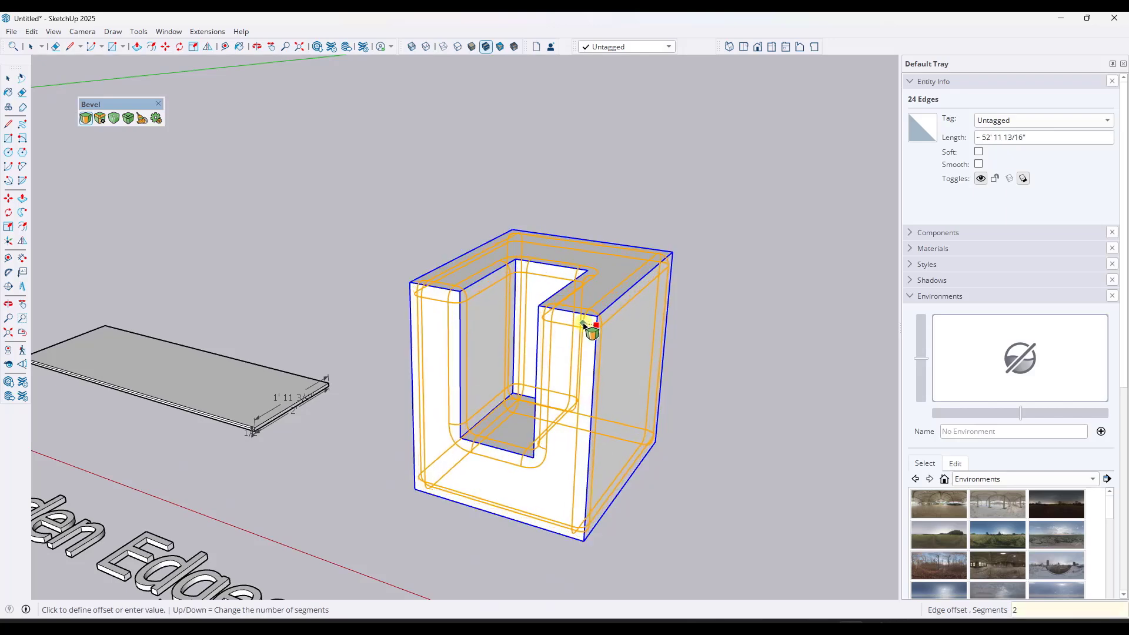
left_click(584, 324)
- Harden the bevel boundary edges on the slotted box's continuous rounded surface
middle_click_drag(577, 331, 539, 312)
left_click(516, 312)
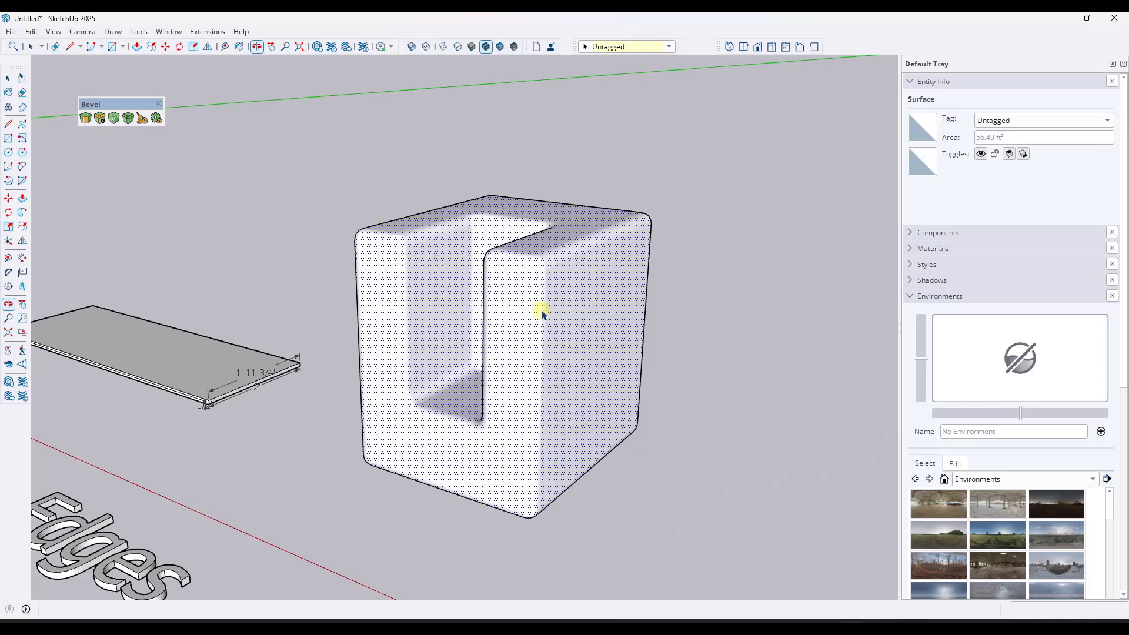
left_click(128, 118)
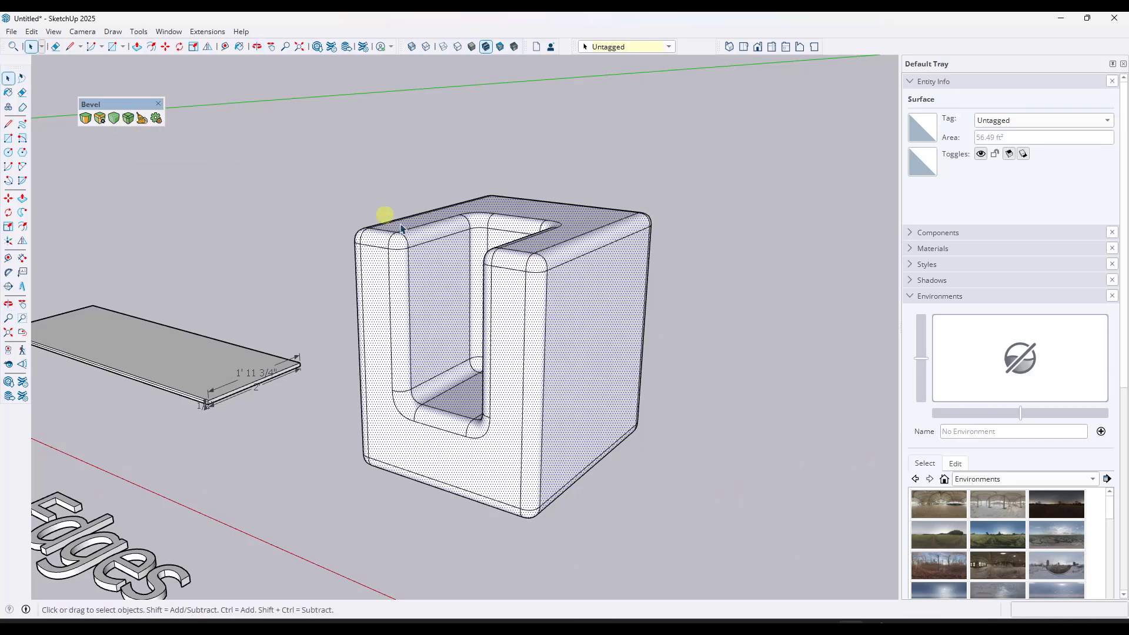
middle_click_drag(547, 315, 543, 286)
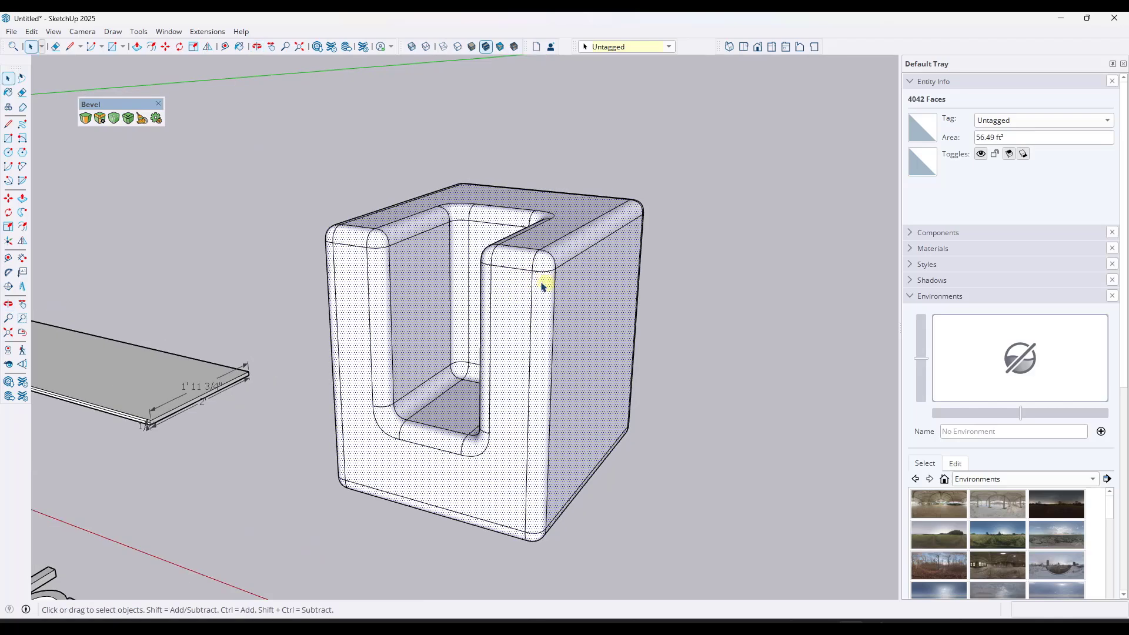
- Dimension the inner vertical border edge and the top border edge of the flat face beside the box's slot
left_click(22, 258)
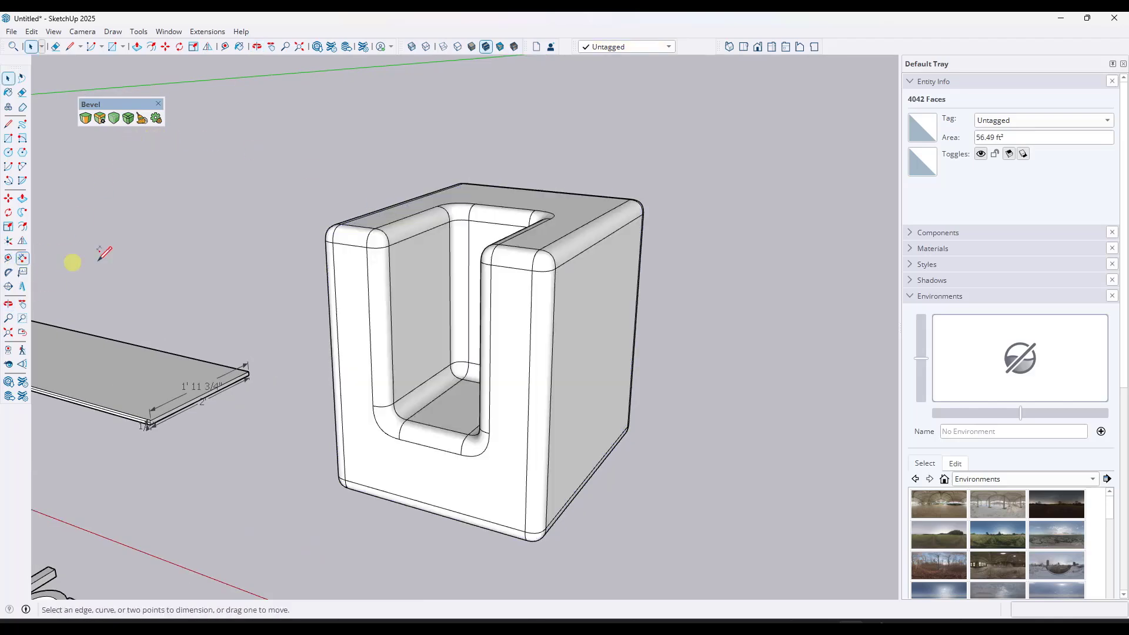
left_click(492, 272)
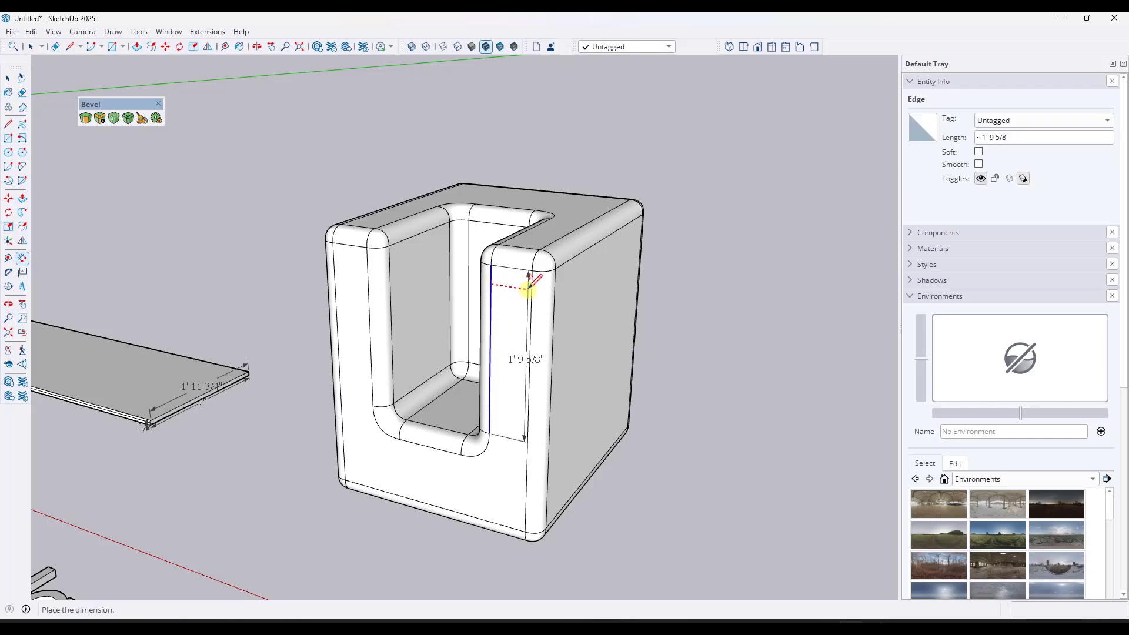
left_click(515, 267)
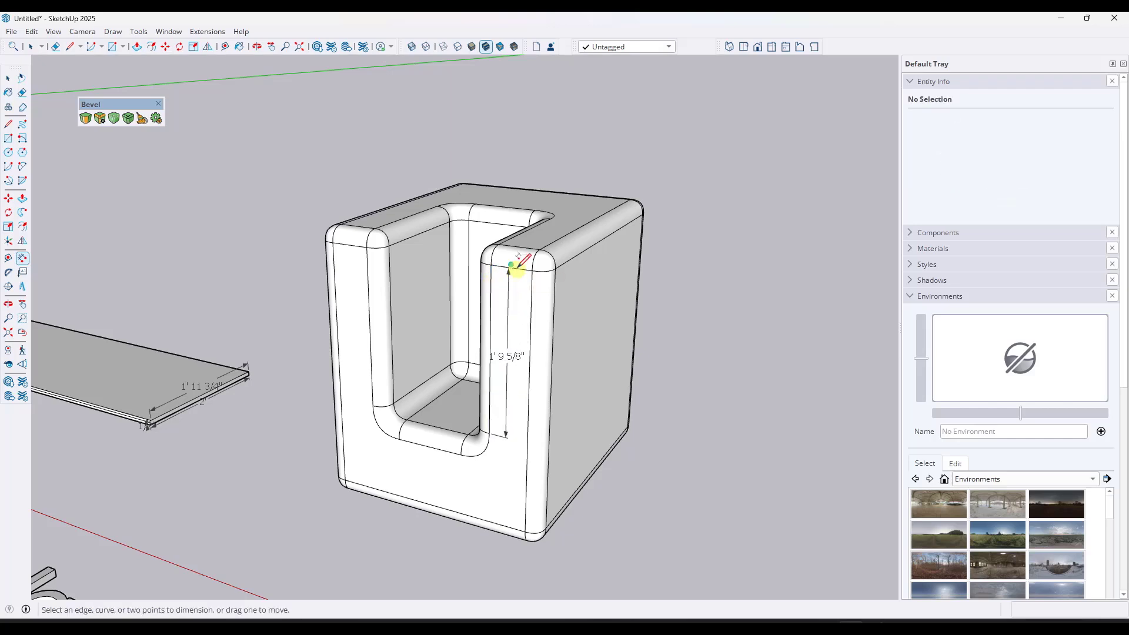
scroll(522, 266, "up", 2)
scroll(522, 263, "up", 3)
left_click(512, 264)
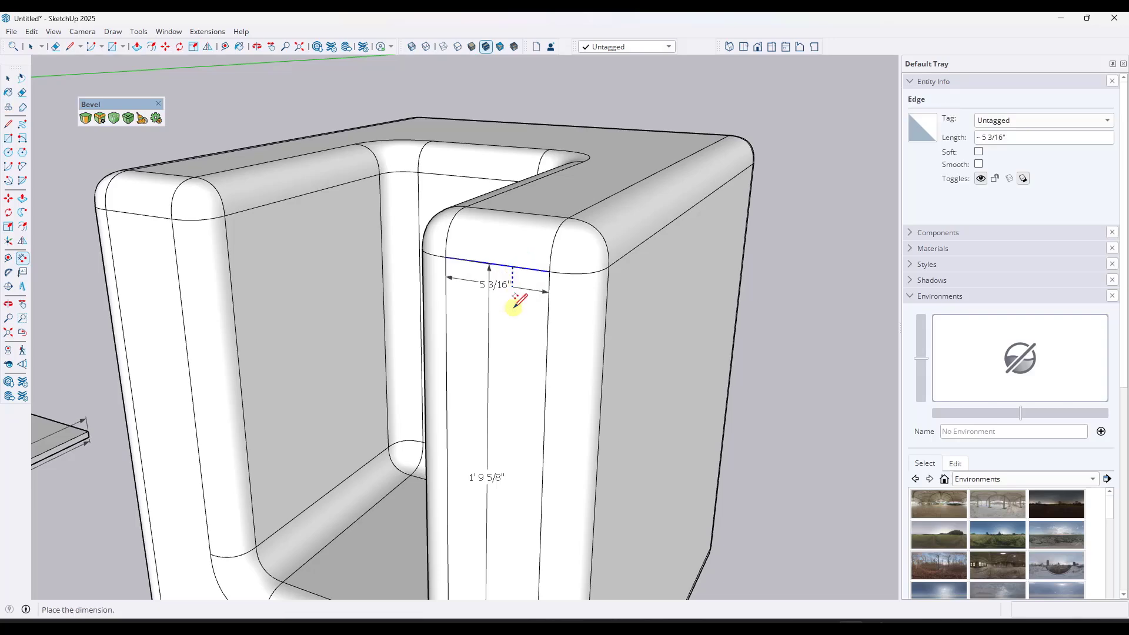
scroll(547, 306, "down", 4)
left_click(559, 296)
scroll(571, 311, "down", 2)
key("space")
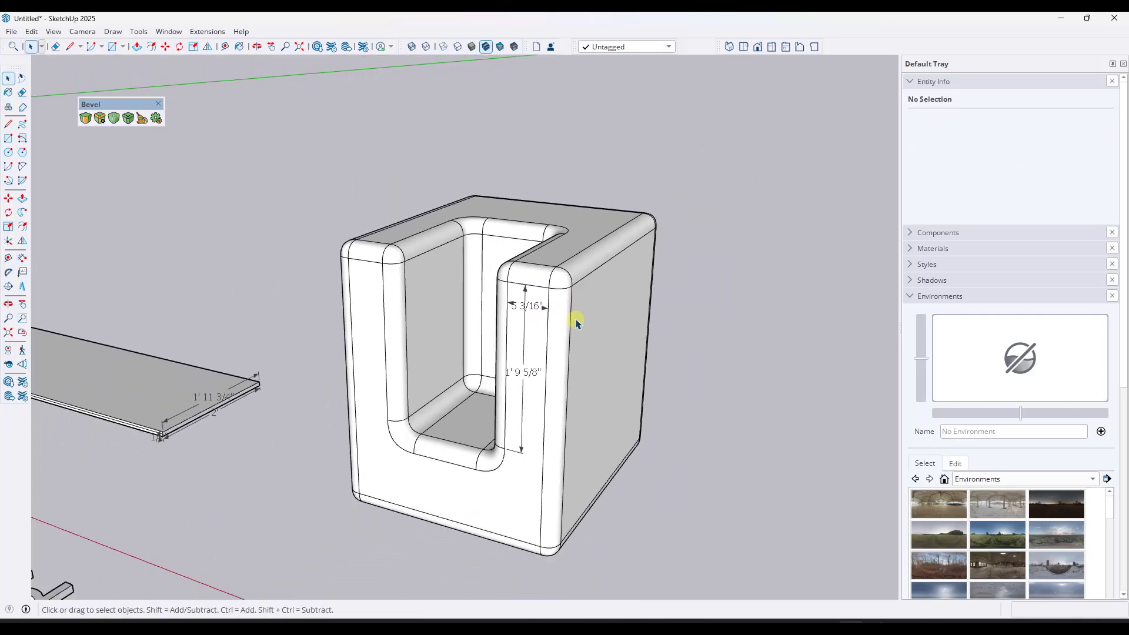
- Add a Live Bevel with 12 segments and a 4.0" edge offset to the stepped solid group
middle_click_drag(573, 321, 522, 322)
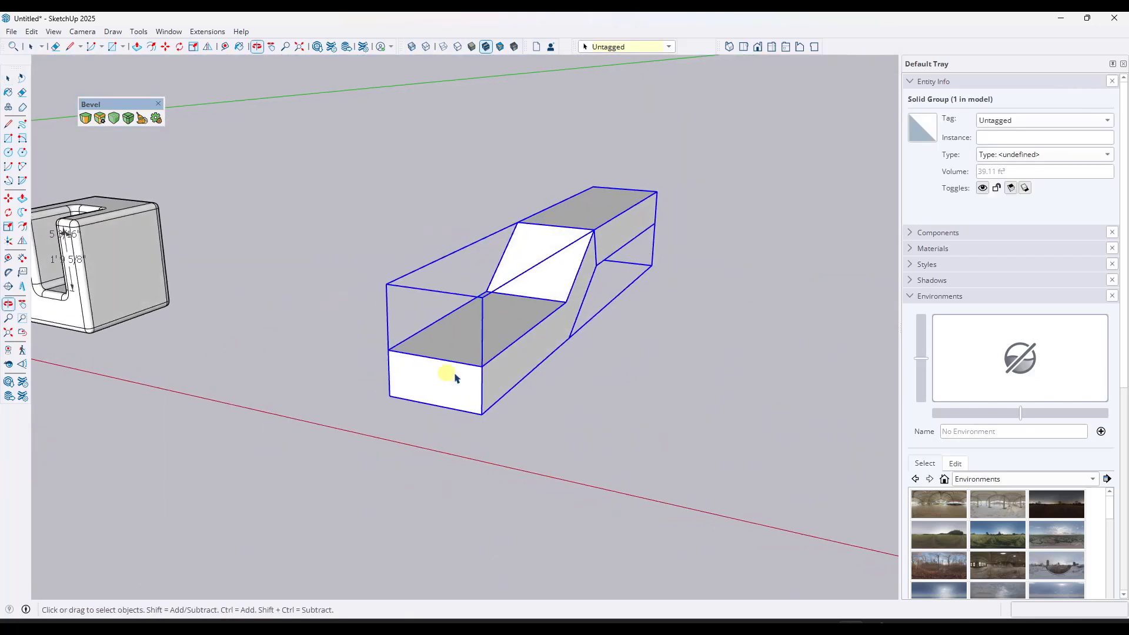
middle_click_drag(449, 373, 584, 218)
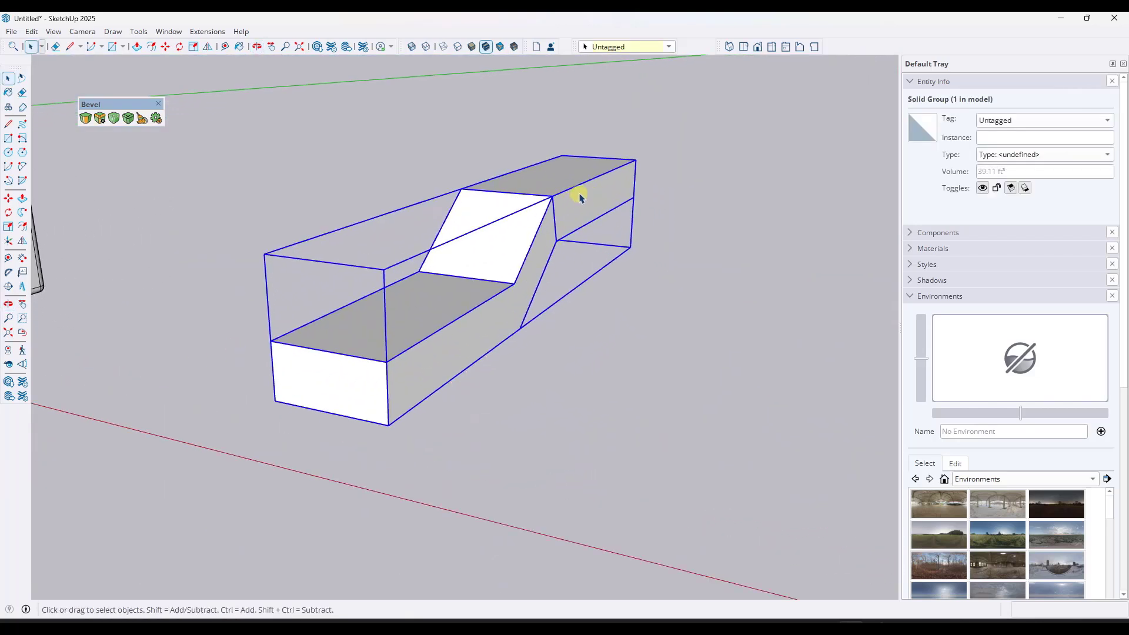
middle_click_drag(370, 216, 381, 247)
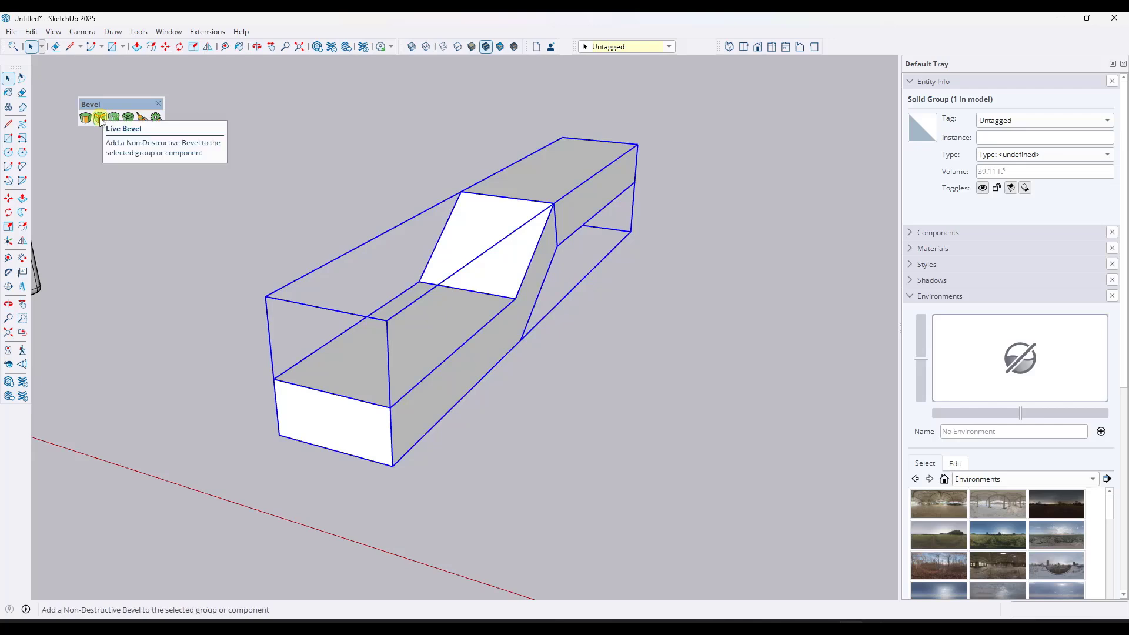
left_click(100, 118)
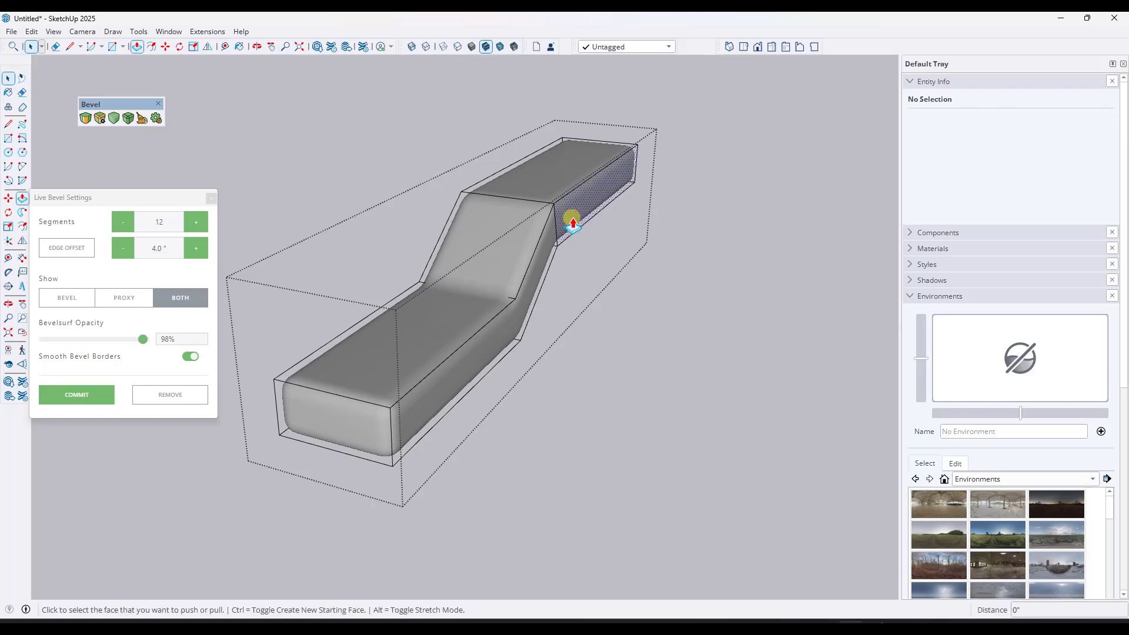
- Pull the side face of the stepped group's raised section outward to form a wide platform
key("p")
left_click(570, 217)
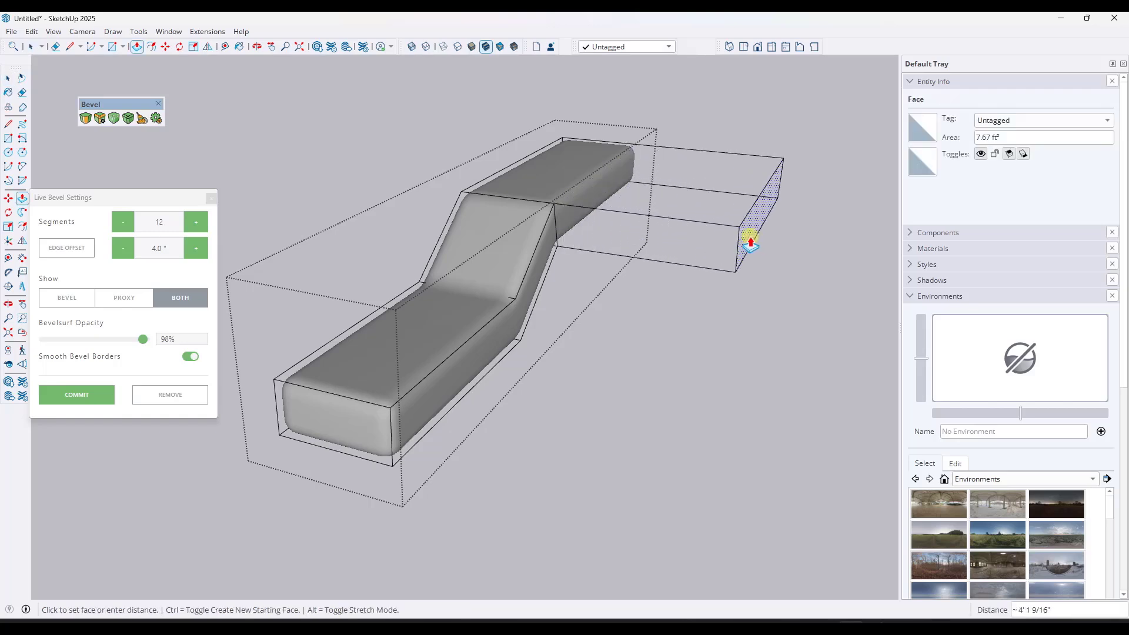
left_click(656, 164)
middle_click_drag(655, 158, 618, 169)
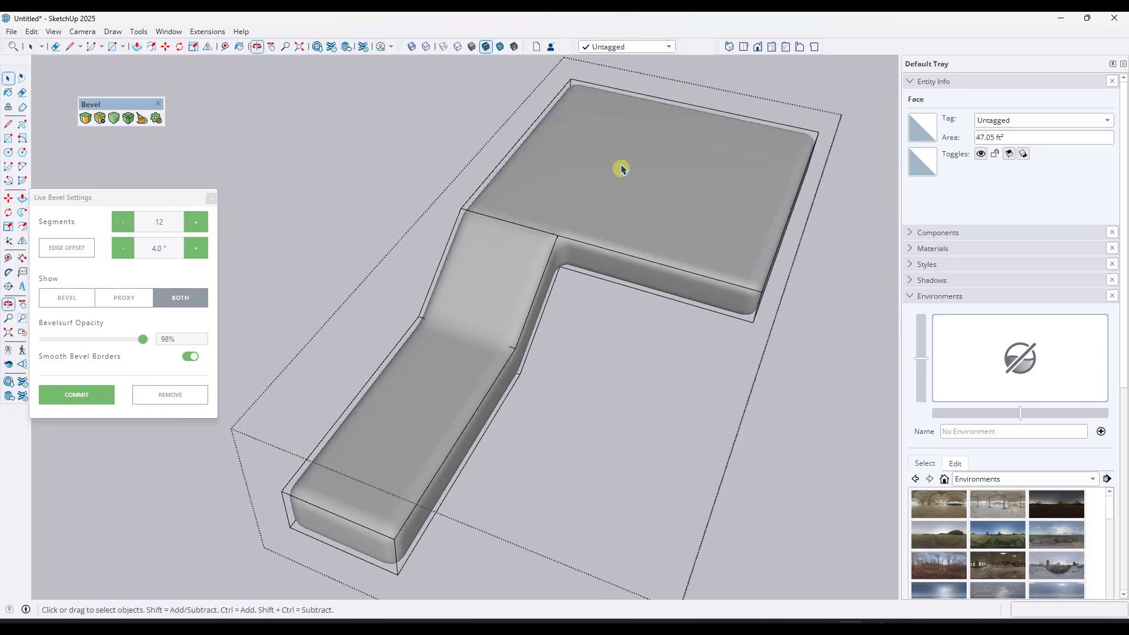
- Draw a rectangle about 2' 6 3/8" by 2' 9 1/8" on top of the widened platform
key("r")
left_click(620, 127)
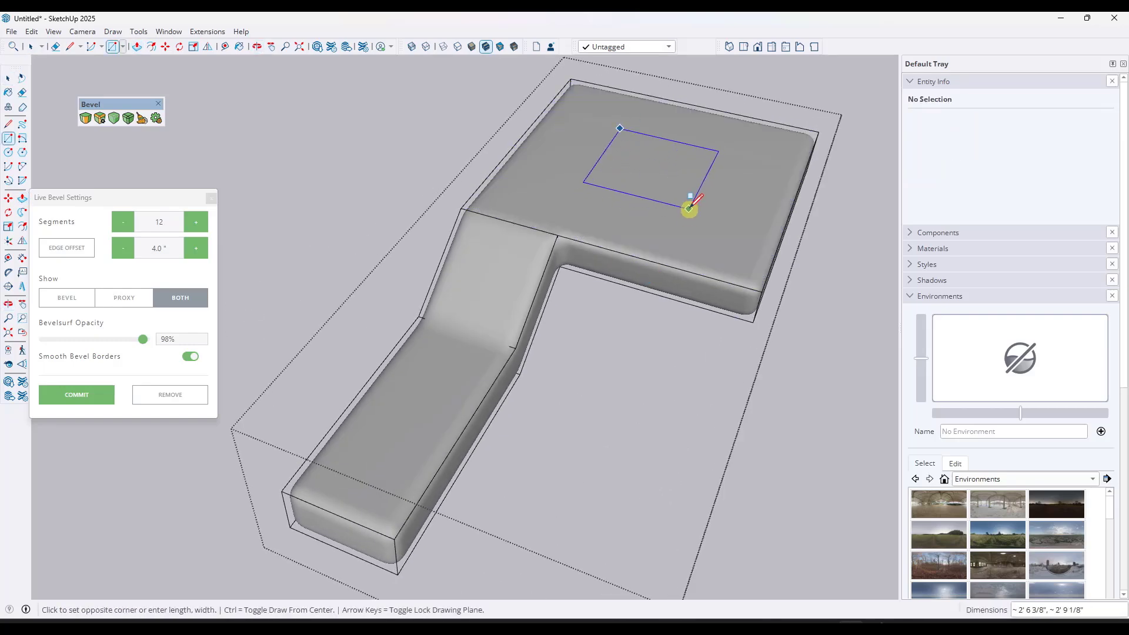
left_click(691, 208)
- Push the rectangle down through the platform's full thickness to cut a rectangular opening
key("p")
left_click(673, 188)
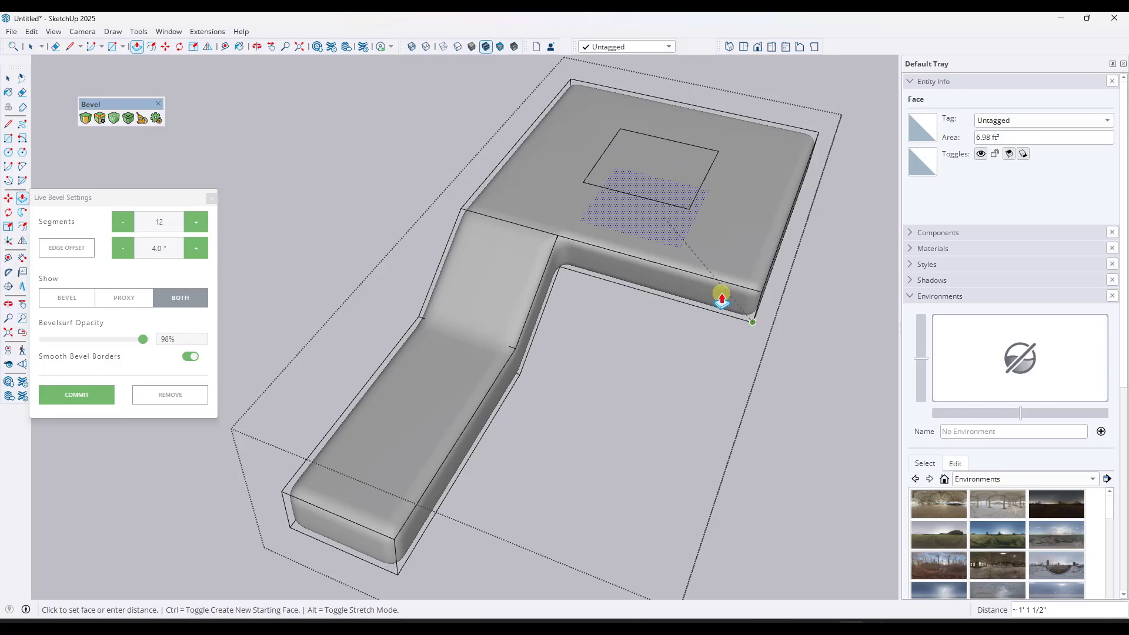
left_click(635, 157)
key("space")
middle_click_drag(731, 333, 698, 285)
scroll(615, 274, "down", 3)
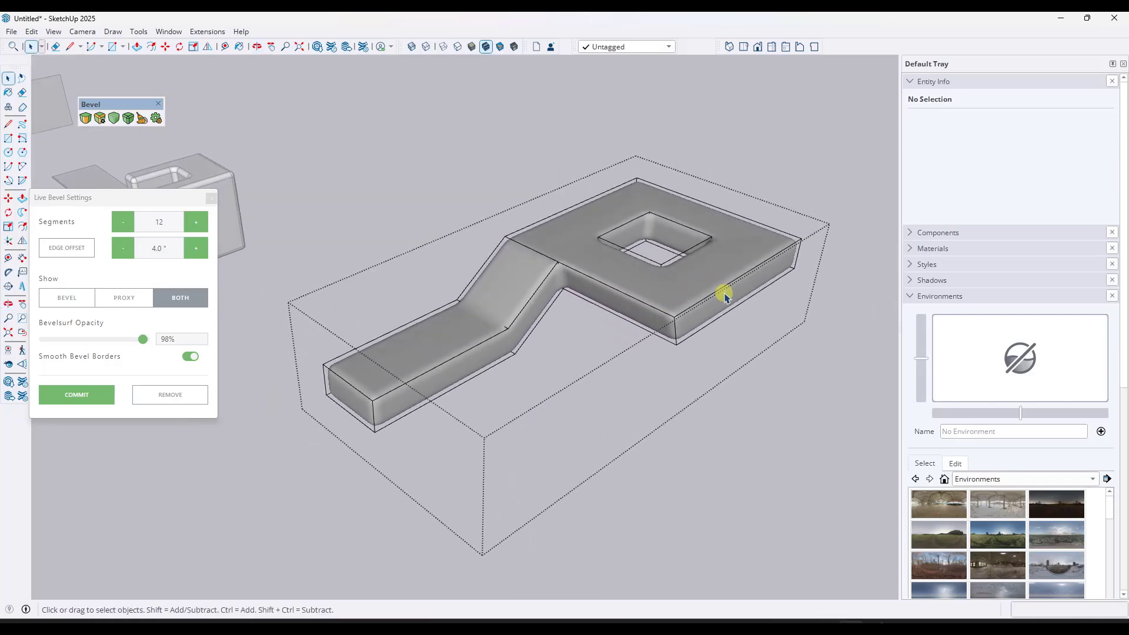
- Split the platform's outer side face with a vertical line and pull the far part outward about 1' 6 7/8"
key("l")
left_click(743, 274)
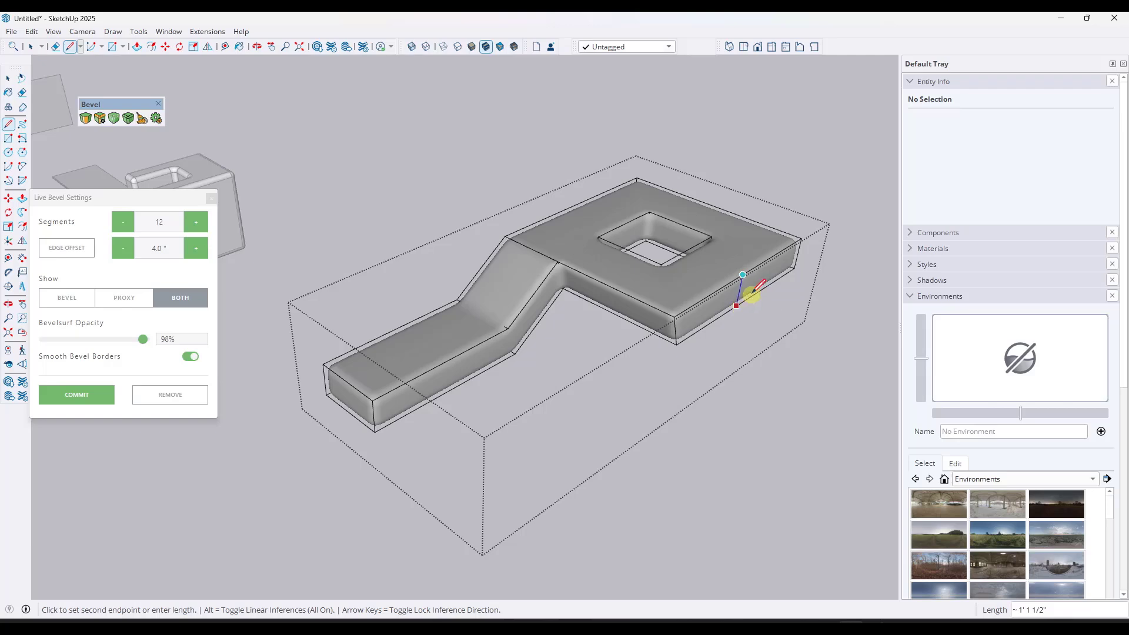
left_click(752, 294)
key("p")
left_click(771, 287)
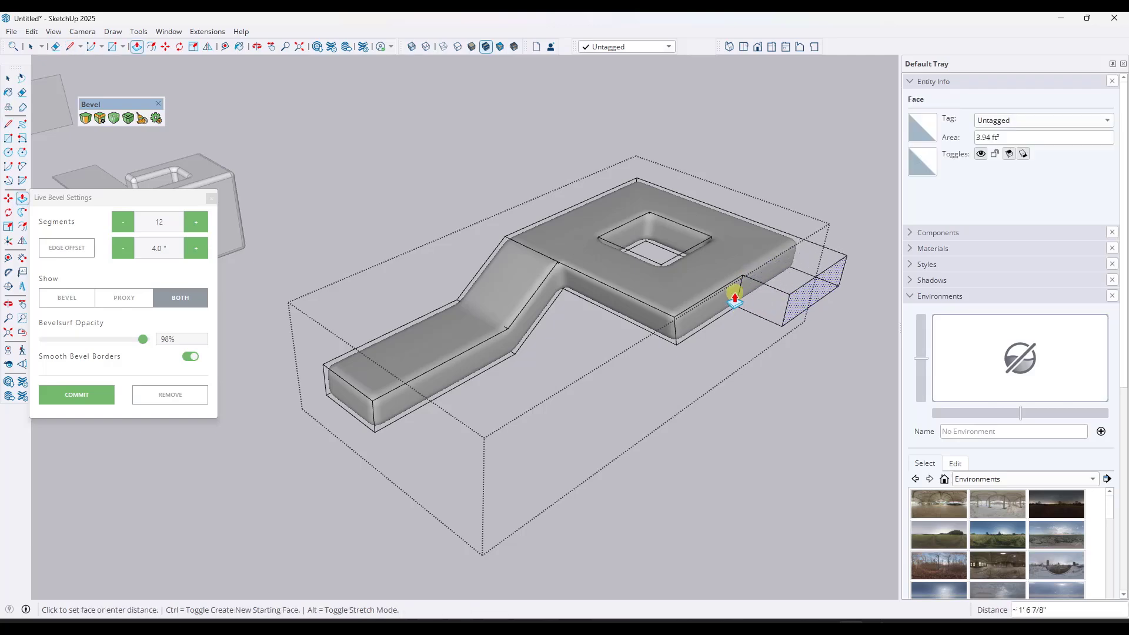
left_click(799, 359)
key("space")
scroll(759, 310, "up", 2)
scroll(713, 284, "down", 2)
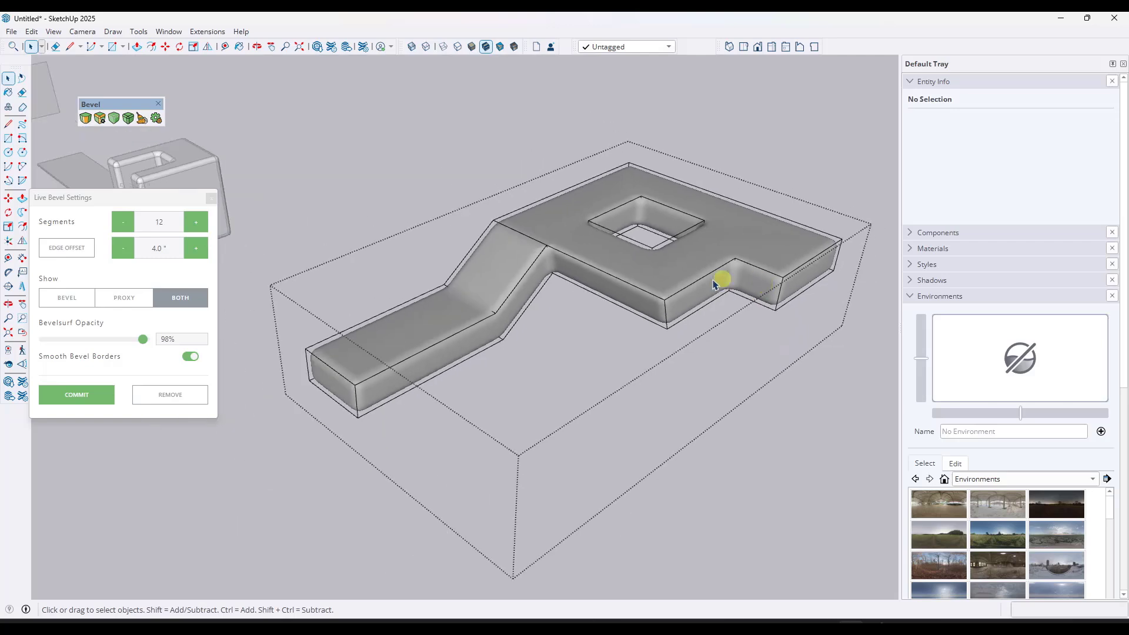
- Set the Live Bevel's edge offset to 6.0"
left_click(146, 250)
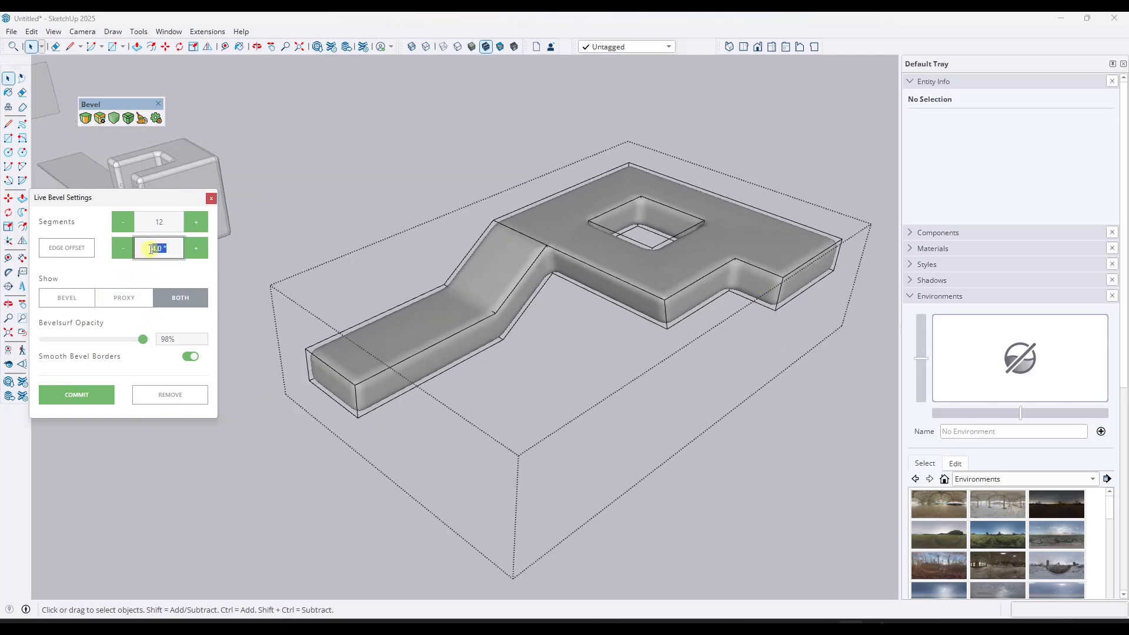
key("Tab")
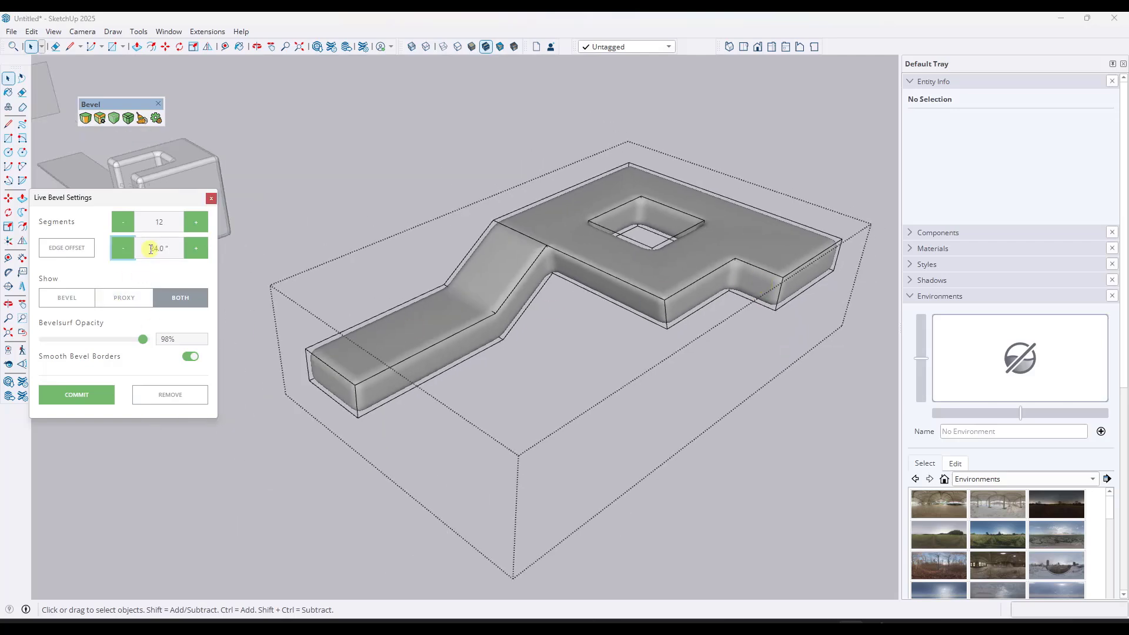
left_click(146, 221)
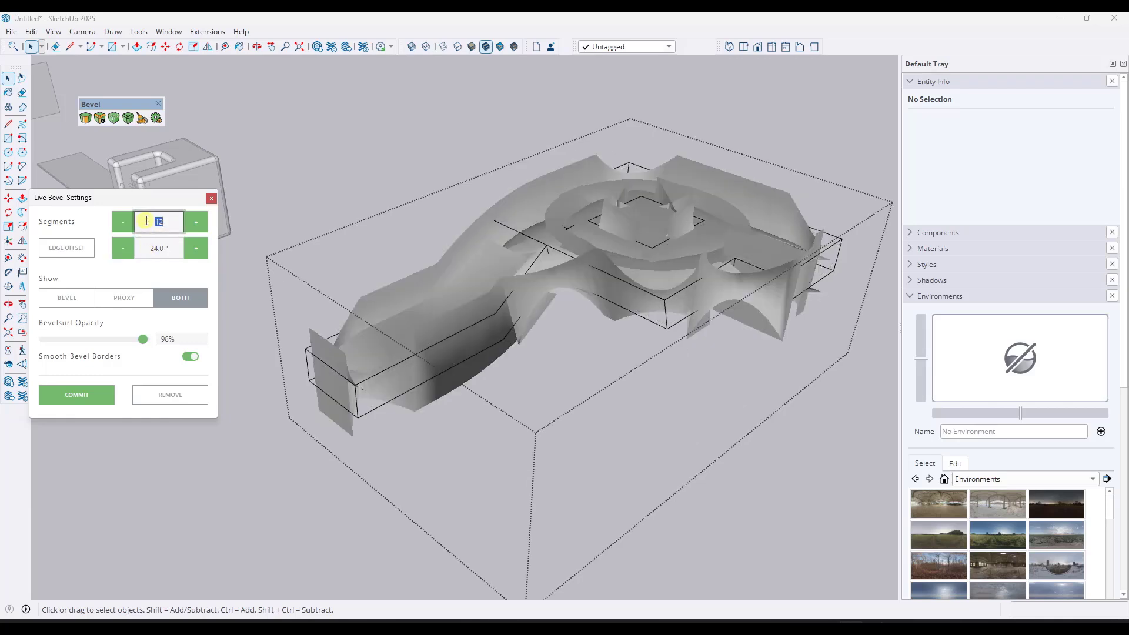
key("Tab")
key("Tab")
key("Tab")
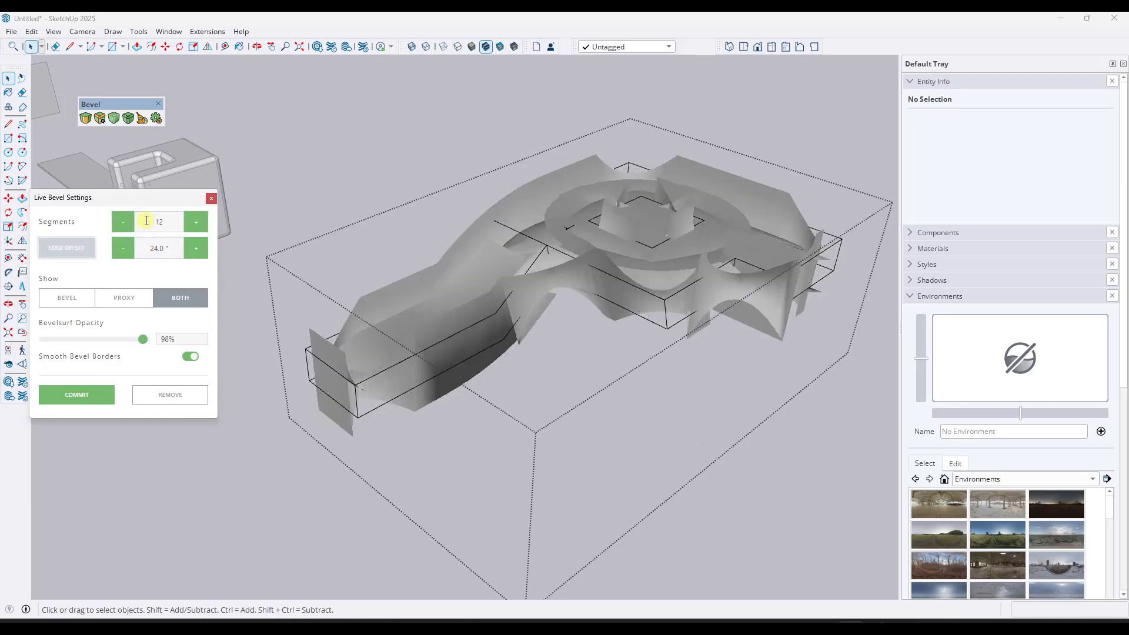
key("Tab")
type("6")
key("Tab")
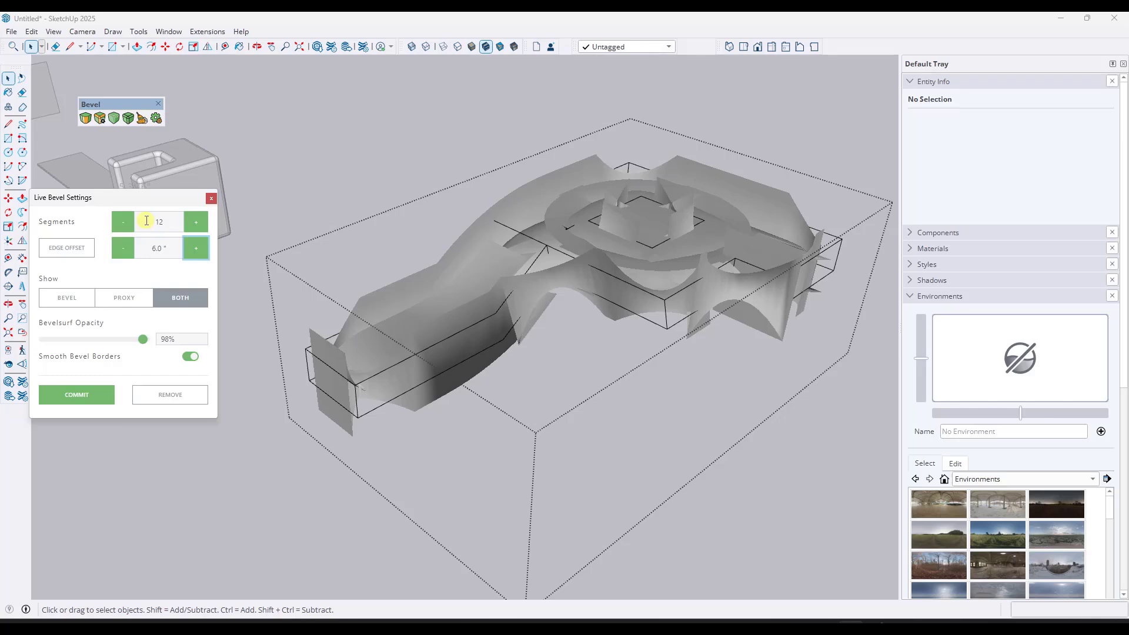
- Set the Live Bevel's segment count to 1 to make chamfered edges
double_click(169, 218)
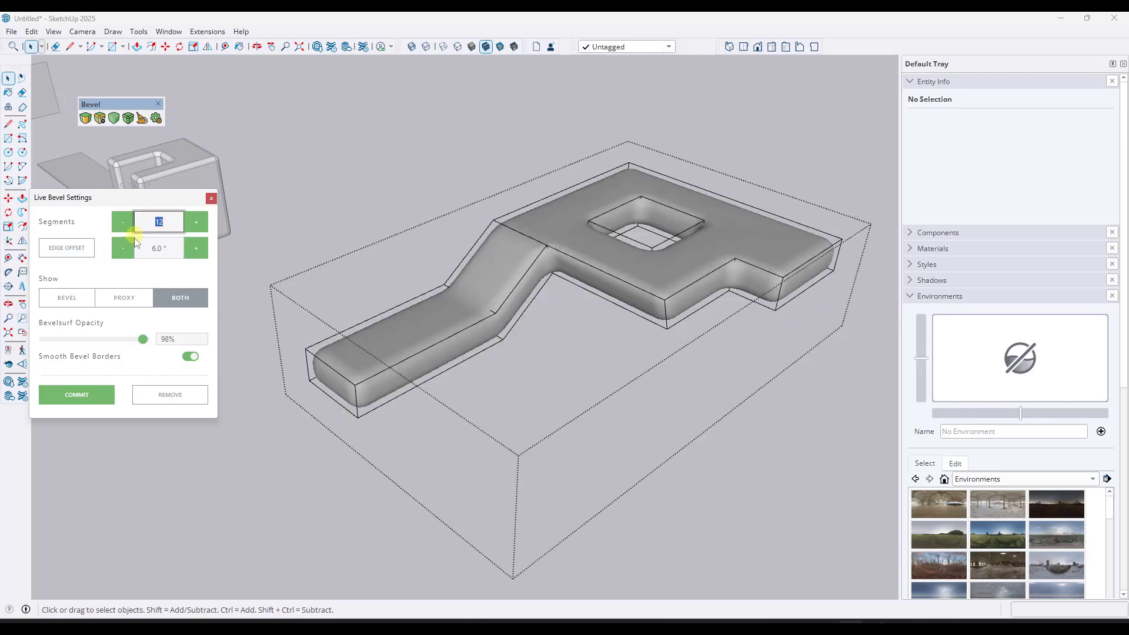
type("1")
key("Return")
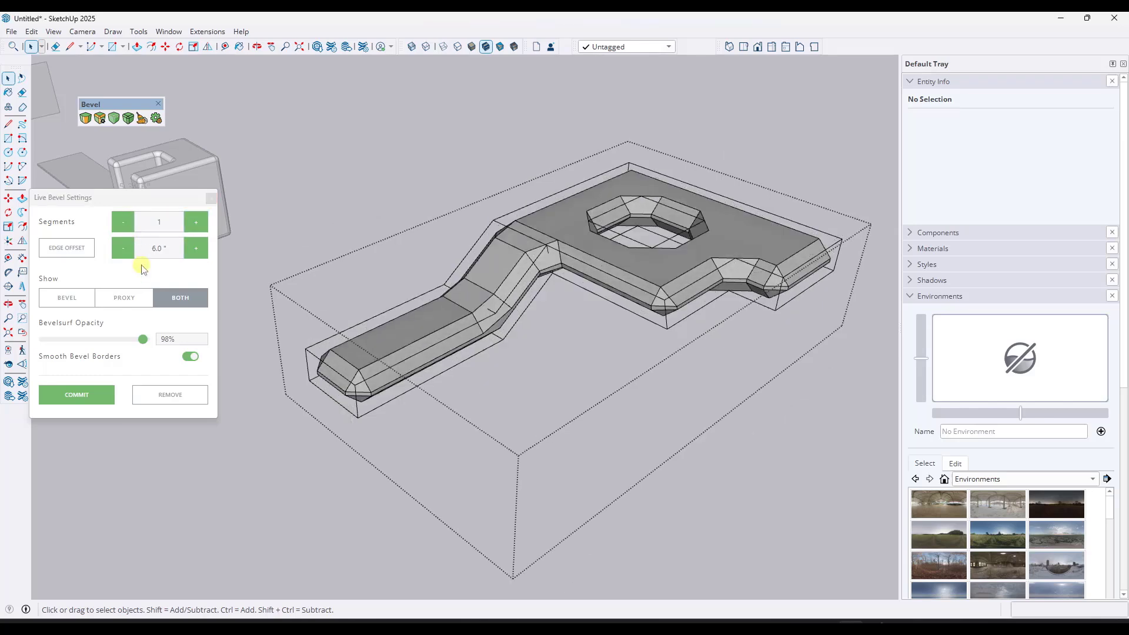
- Try 2 segments on the Live Bevel and restore the count to 1
double_click(150, 225)
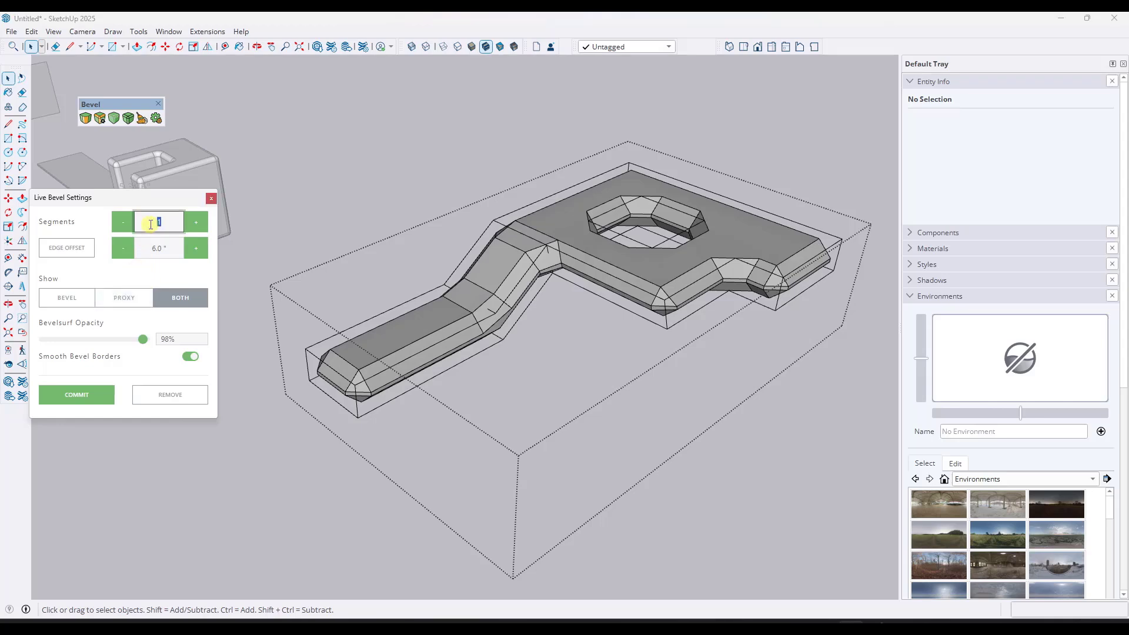
type("2")
key("Return")
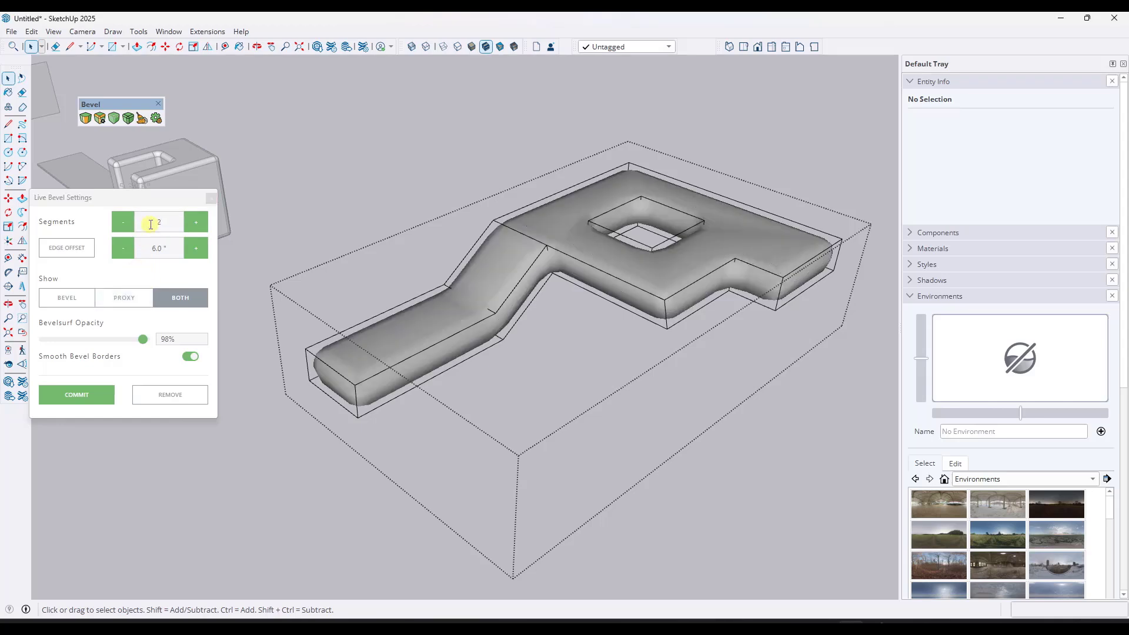
double_click(151, 224)
type("1")
key("Return")
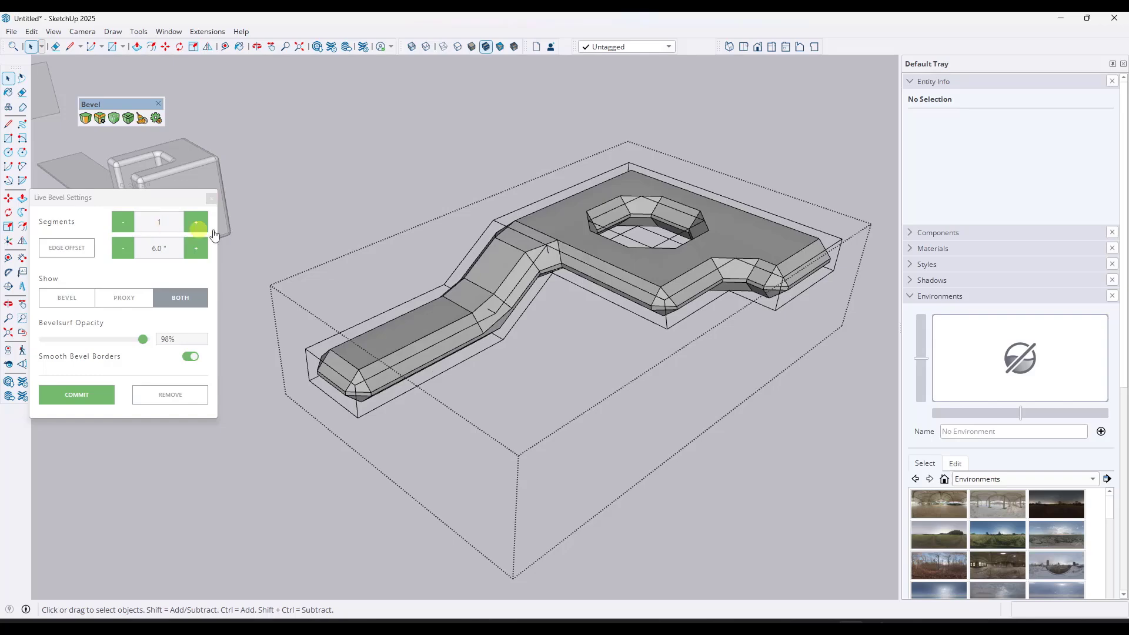
- Examine the single-segment bevel against the original faces along the lower arm, its end and the platform
middle_click_drag(734, 306, 572, 300)
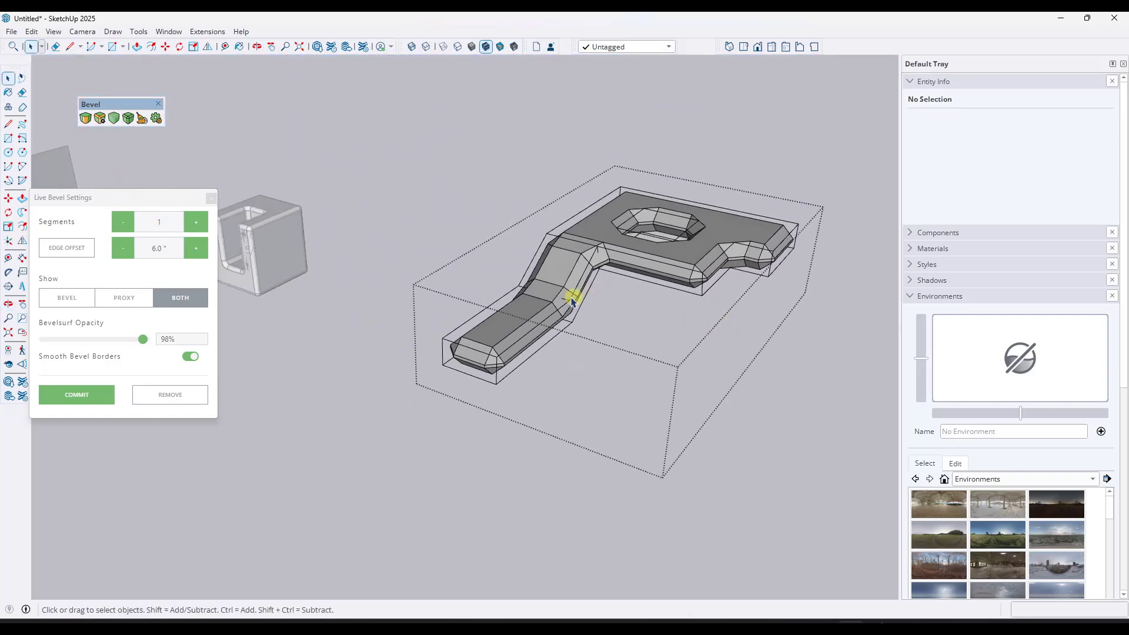
left_click(544, 320)
scroll(546, 328, "up", 2)
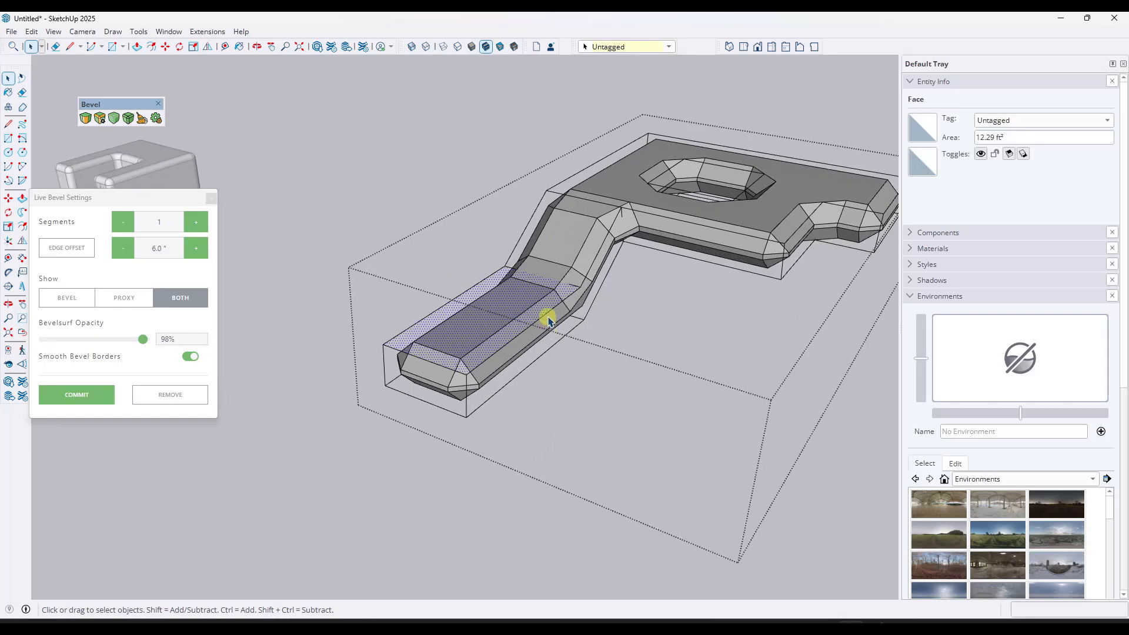
left_click(446, 382)
scroll(661, 283, "down", 2)
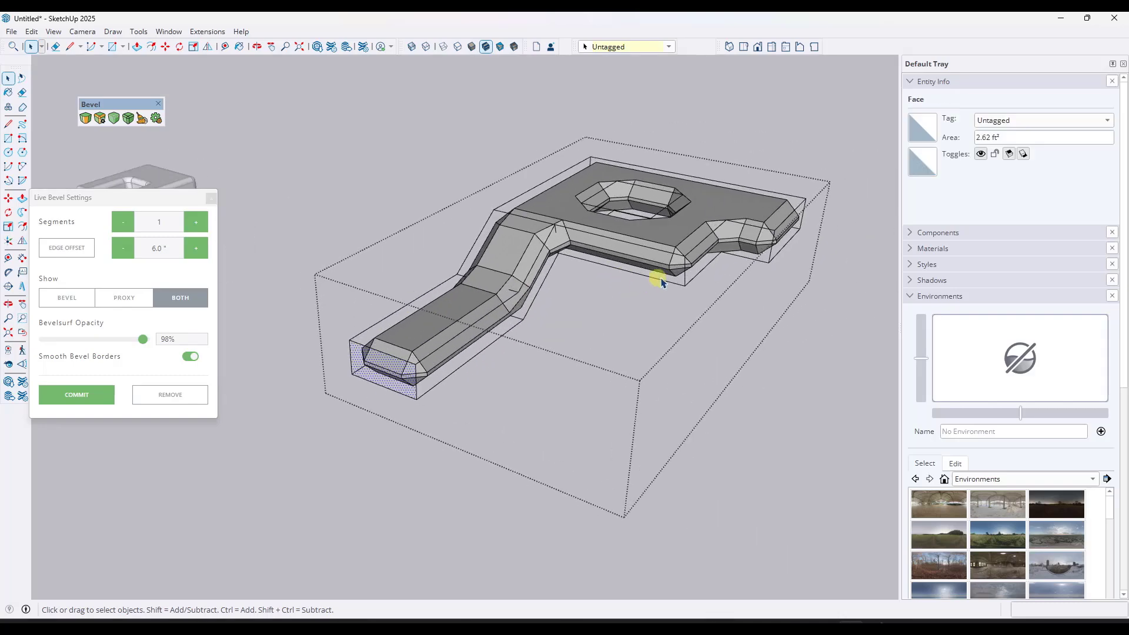
middle_click_drag(775, 238, 760, 259)
left_click(794, 302)
middle_click_drag(646, 259, 627, 263)
- Remove the Live Bevel from the stepped group to revert it to the original sharp-edged model
left_click(595, 242)
left_click(100, 118)
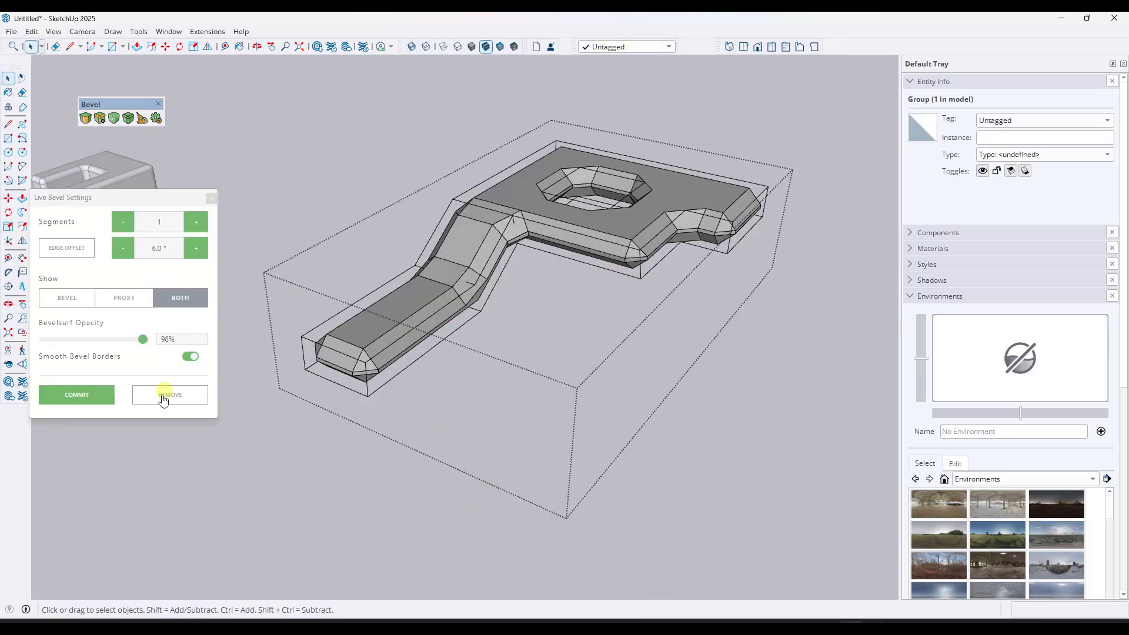
left_click(76, 398)
left_click(166, 402)
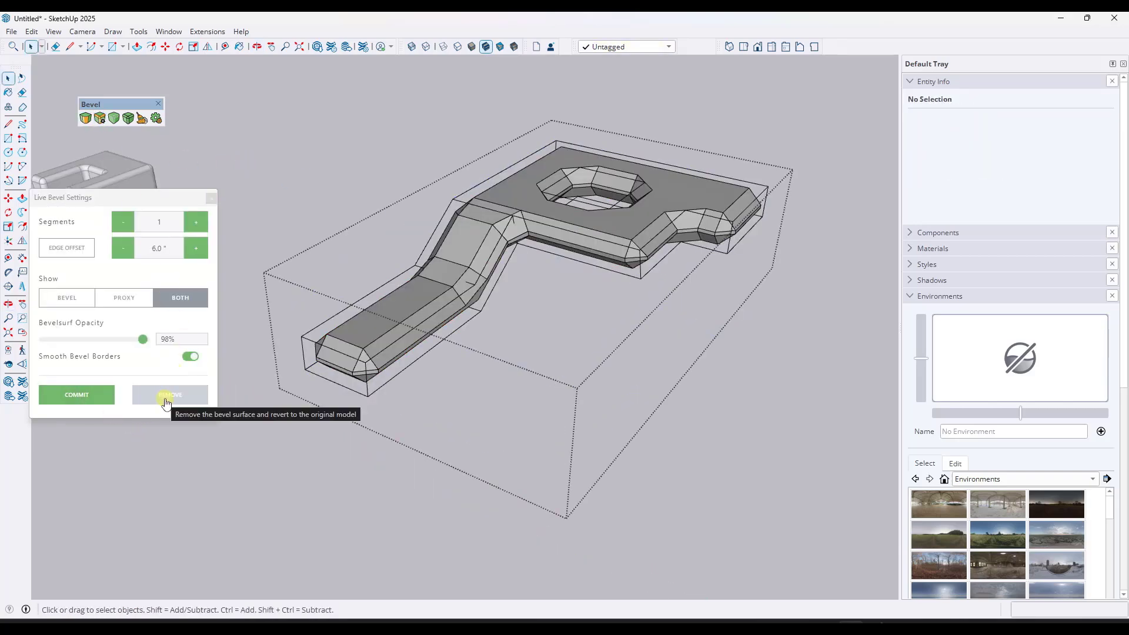
left_click(488, 431)
mouse_move(641, 377)
middle_mouse_down()
mouse_move(635, 365)
mouse_move(651, 373)
middle_mouse_up()
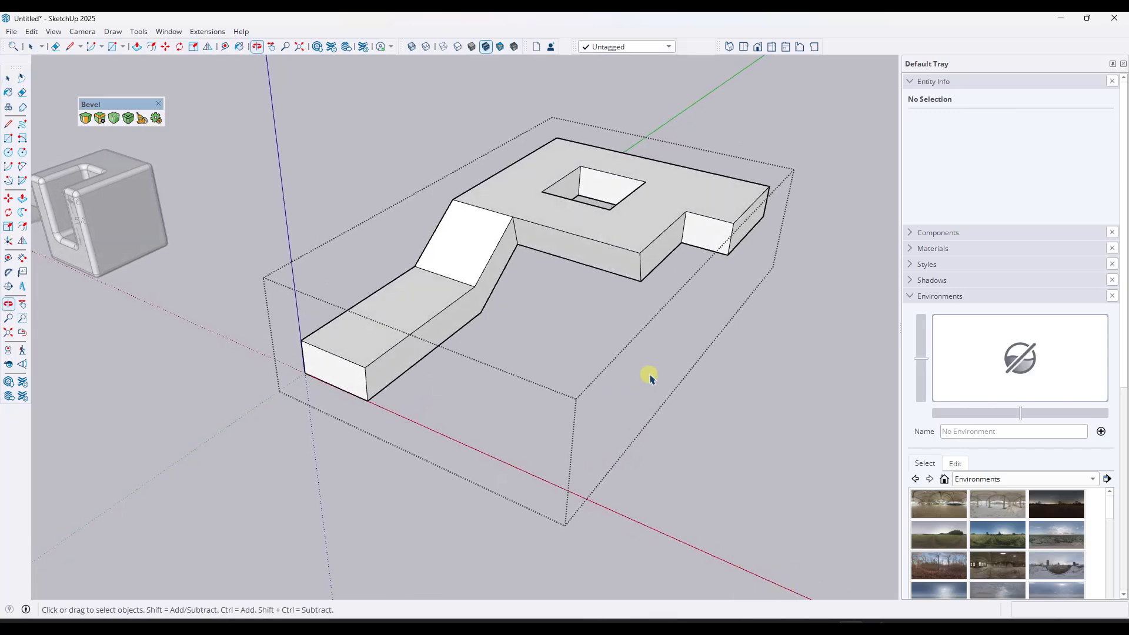